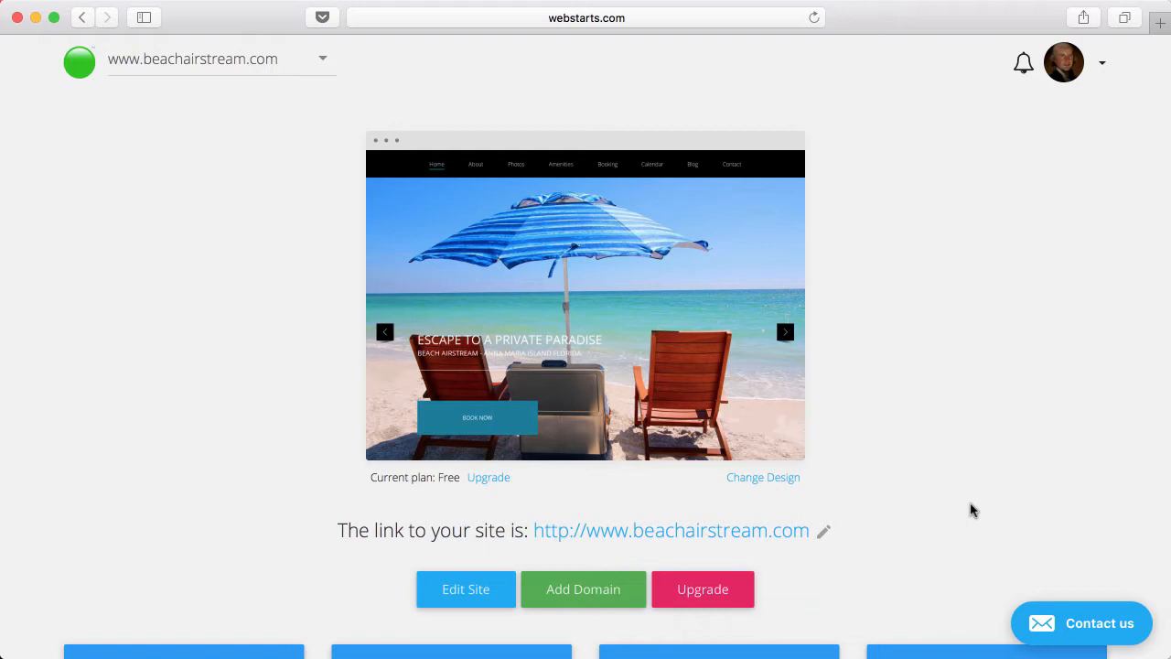
- Look over the site dashboard's preview and feature tiles, and view the account notifications
{"action": "mouse_move", "coordinate": [504, 197]}
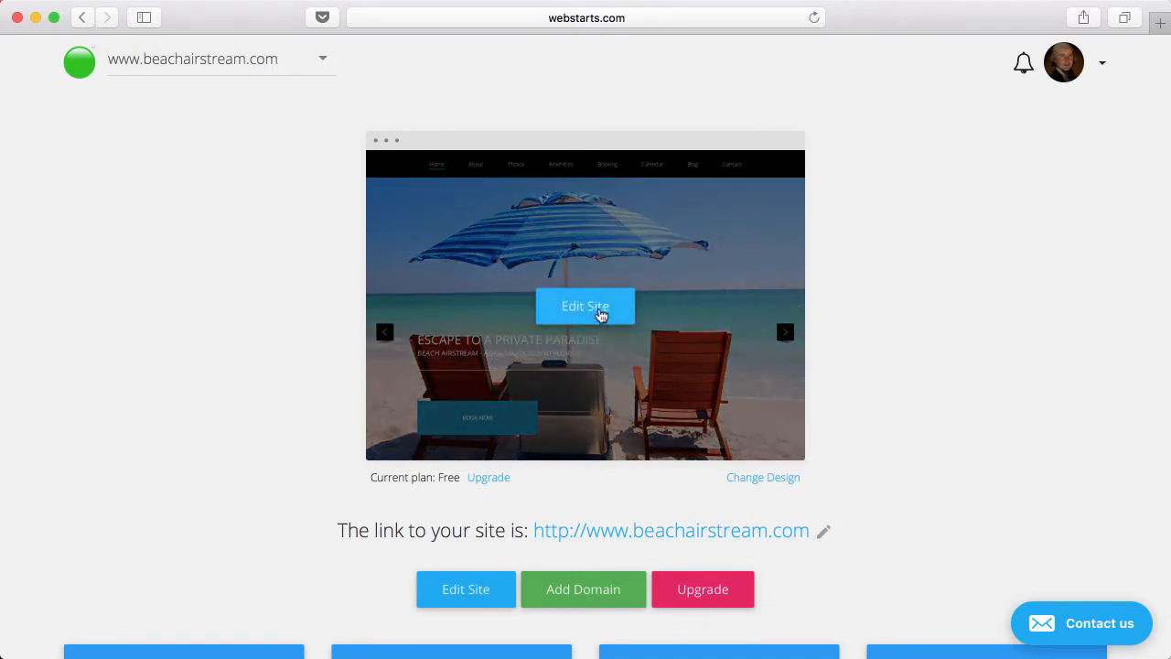
{"action": "scroll", "coordinate": [601, 315], "scroll_direction": "down", "scroll_amount": 5}
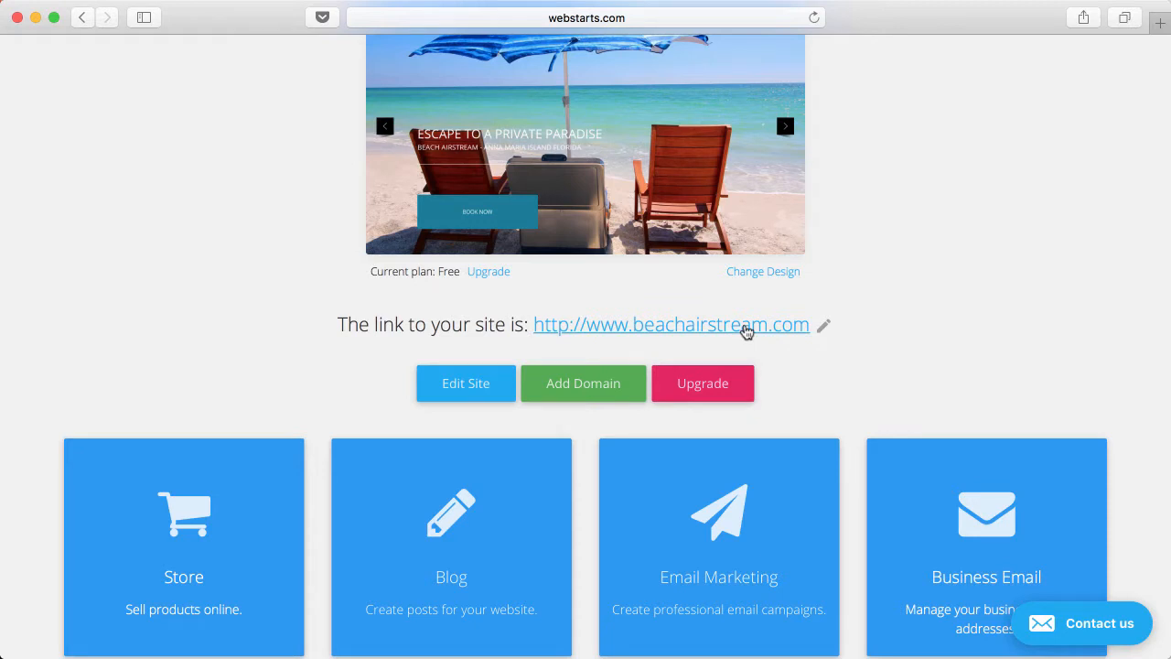
{"action": "scroll", "coordinate": [806, 457], "scroll_direction": "down", "scroll_amount": 9}
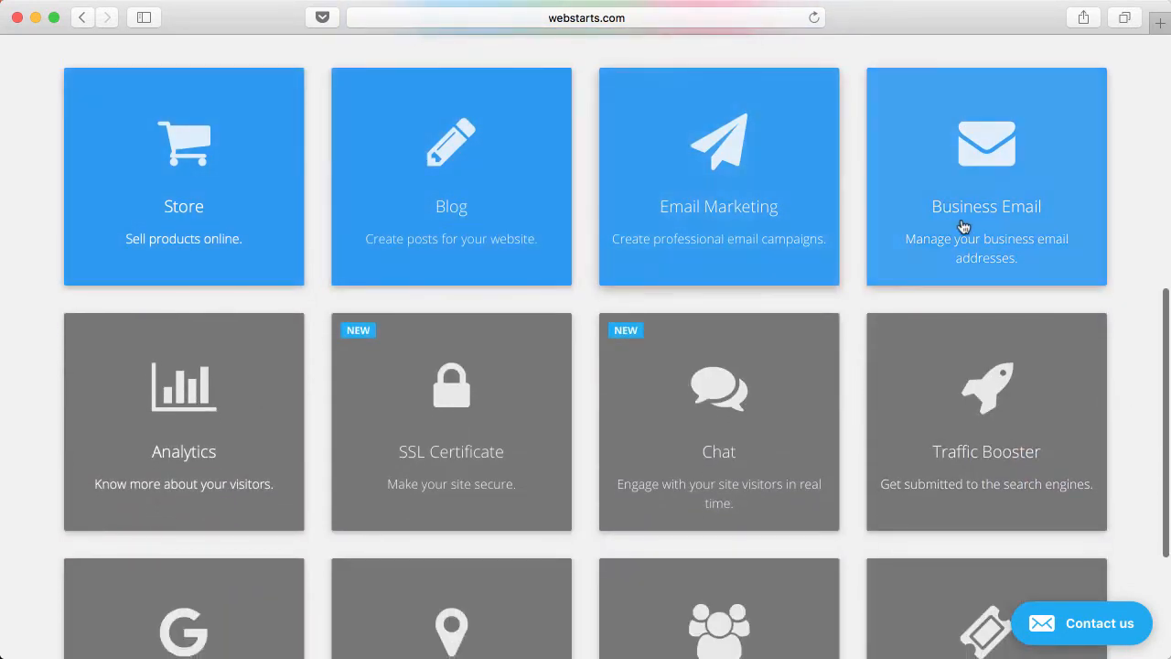
{"action": "scroll", "coordinate": [963, 226], "scroll_direction": "up", "scroll_amount": 9}
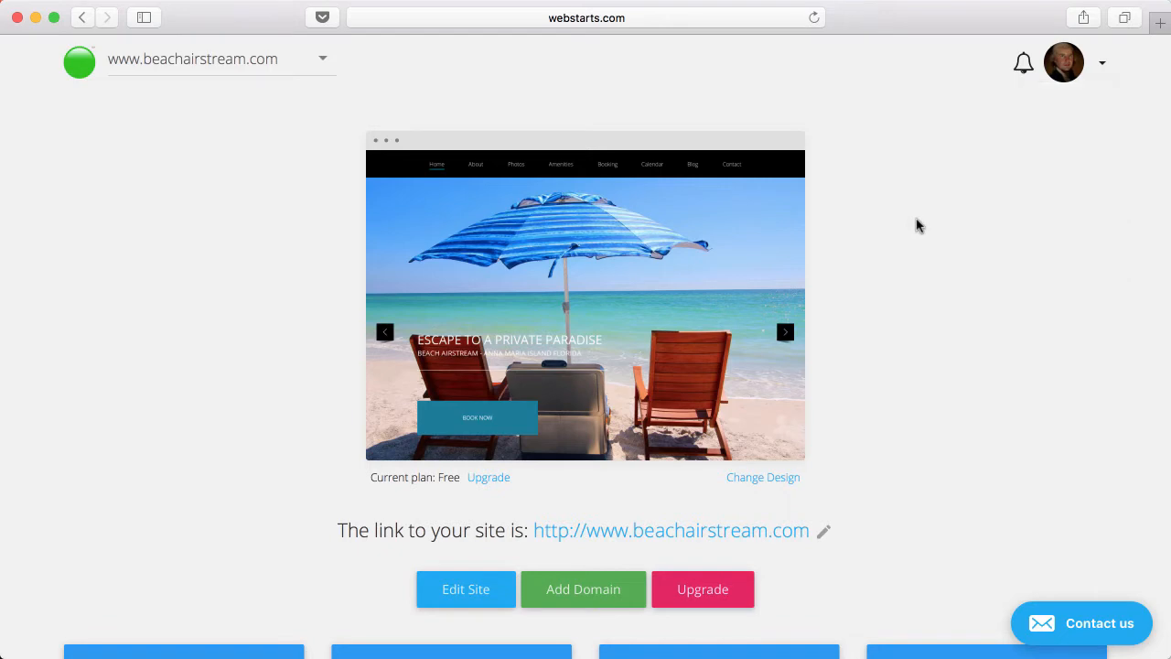
{"action": "left_click", "coordinate": [1023, 66]}
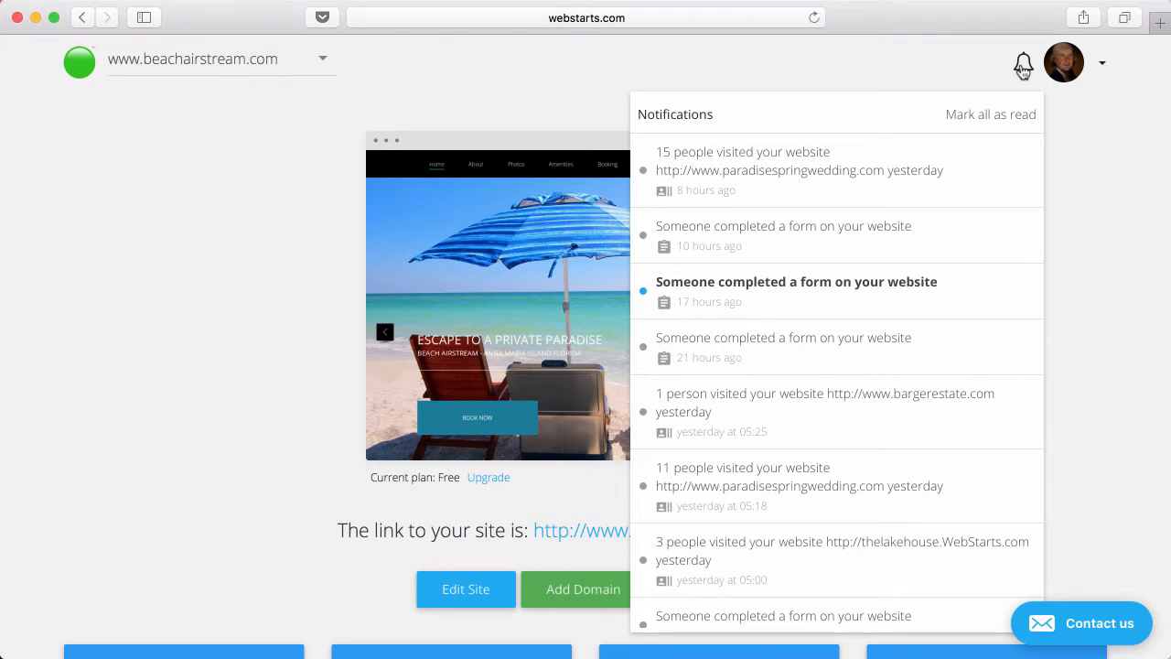
{"action": "left_click", "coordinate": [1023, 68]}
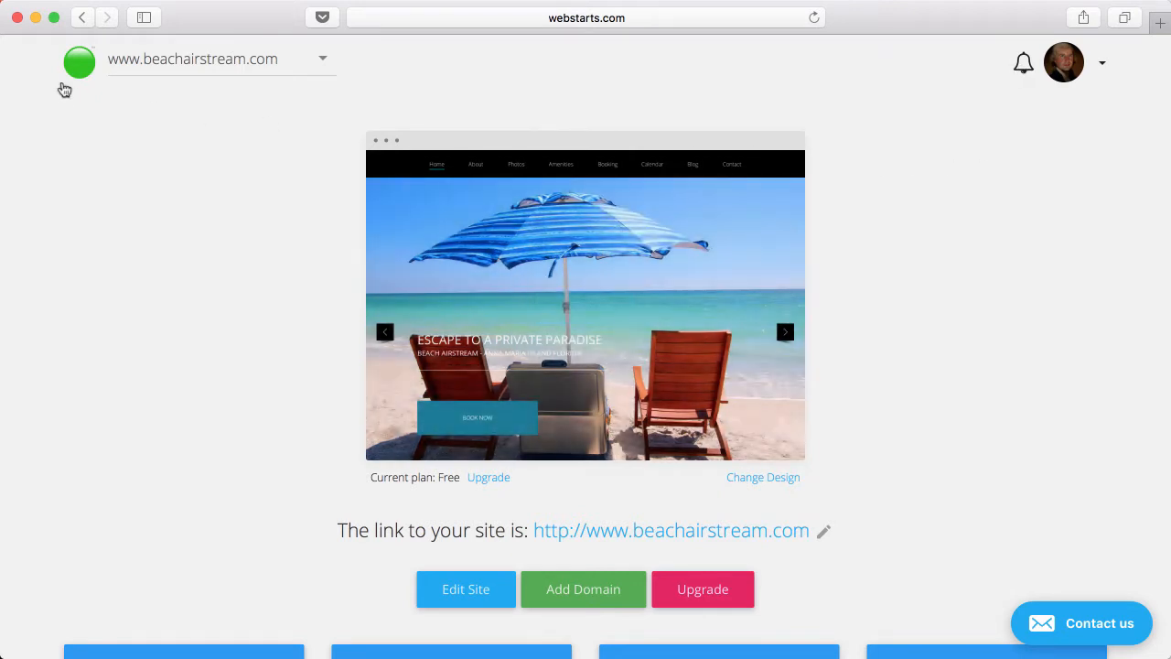
- View the list of owned sites, and select the beachairstream.com site from the overview of all websites
{"action": "left_click", "coordinate": [199, 64]}
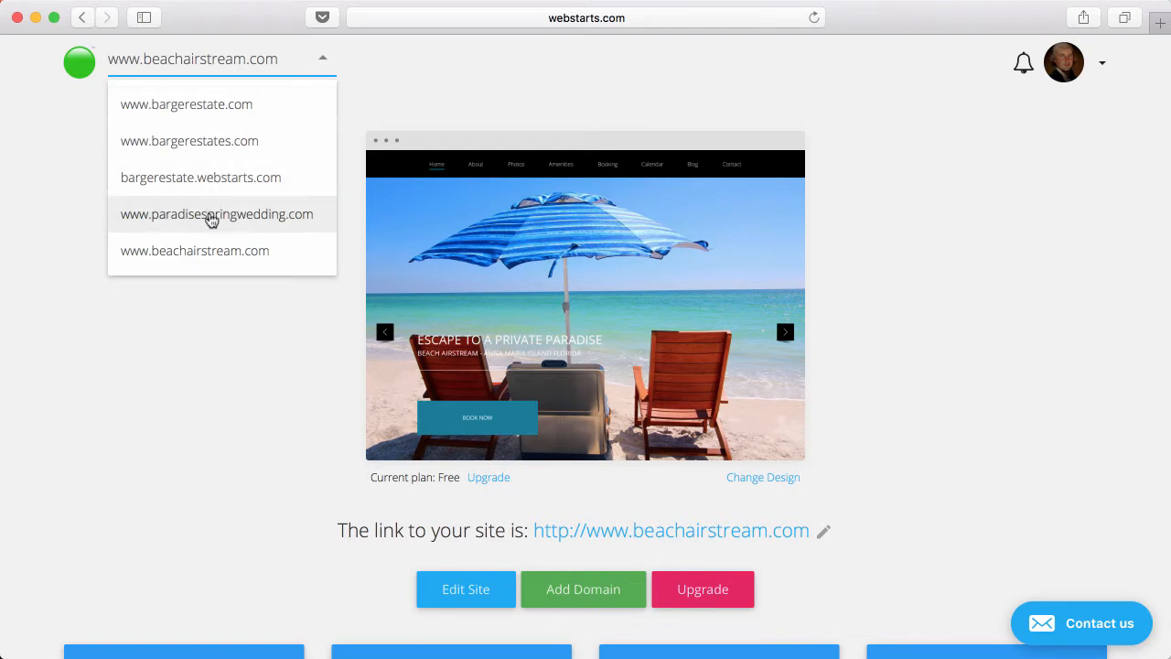
{"action": "left_click", "coordinate": [195, 289]}
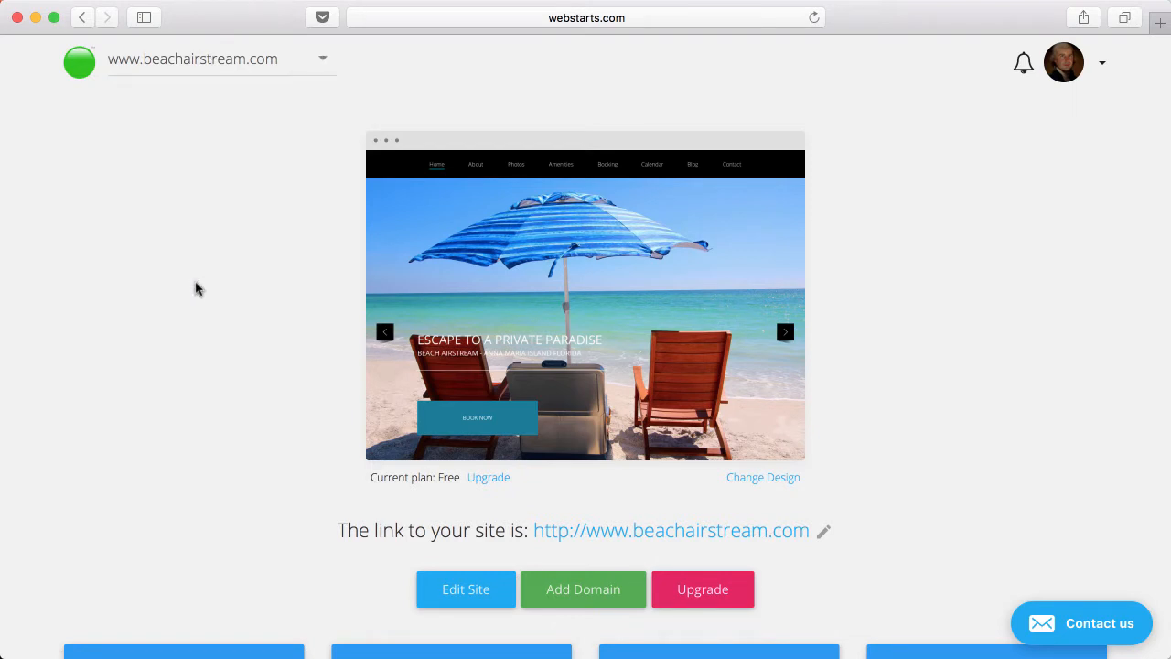
{"action": "left_click", "coordinate": [78, 66]}
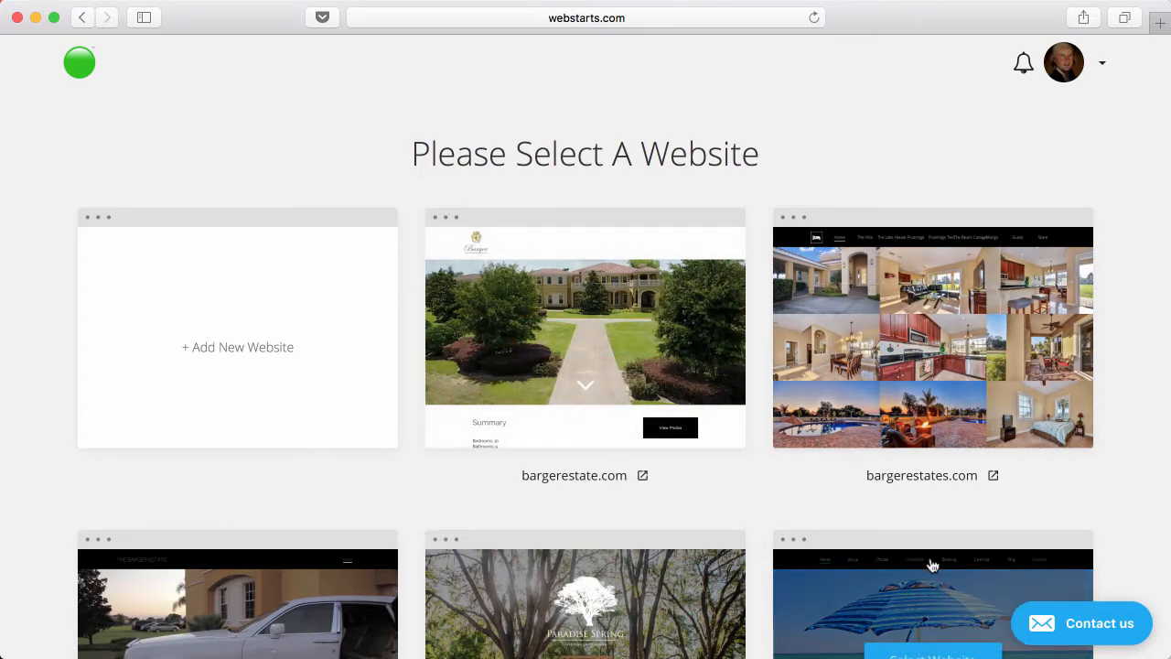
{"action": "left_click", "coordinate": [931, 562]}
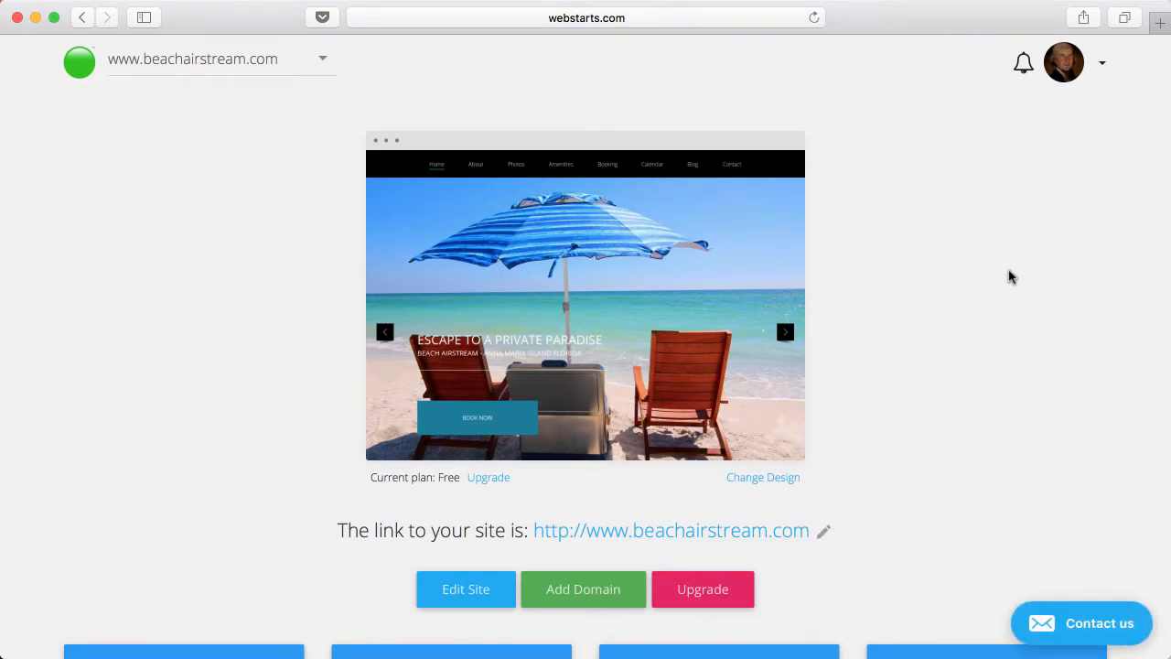
- Open the site for editing and move the YOUR COMPANY heading slightly up
{"action": "left_click", "coordinate": [604, 312]}
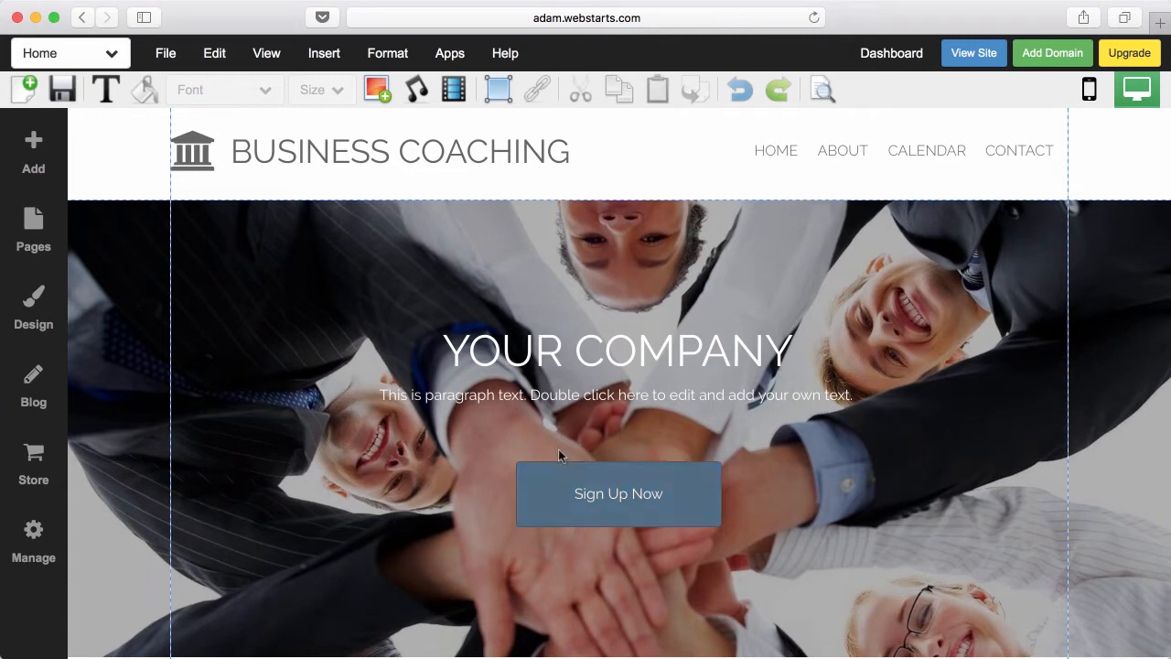
{"action": "left_click", "coordinate": [652, 346]}
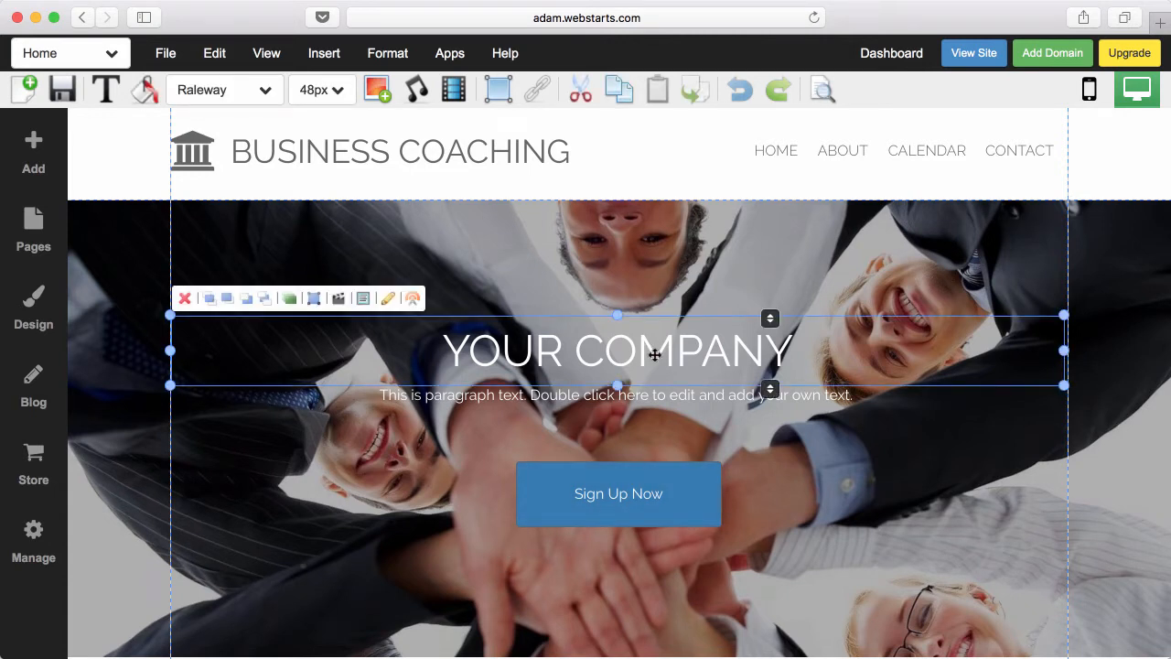
{"action": "mouse_move", "coordinate": [685, 347]}
{"action": "left_mouse_down"}
{"action": "mouse_move", "coordinate": [574, 284]}
{"action": "mouse_move", "coordinate": [702, 345]}
{"action": "mouse_move", "coordinate": [691, 345]}
{"action": "left_mouse_up"}
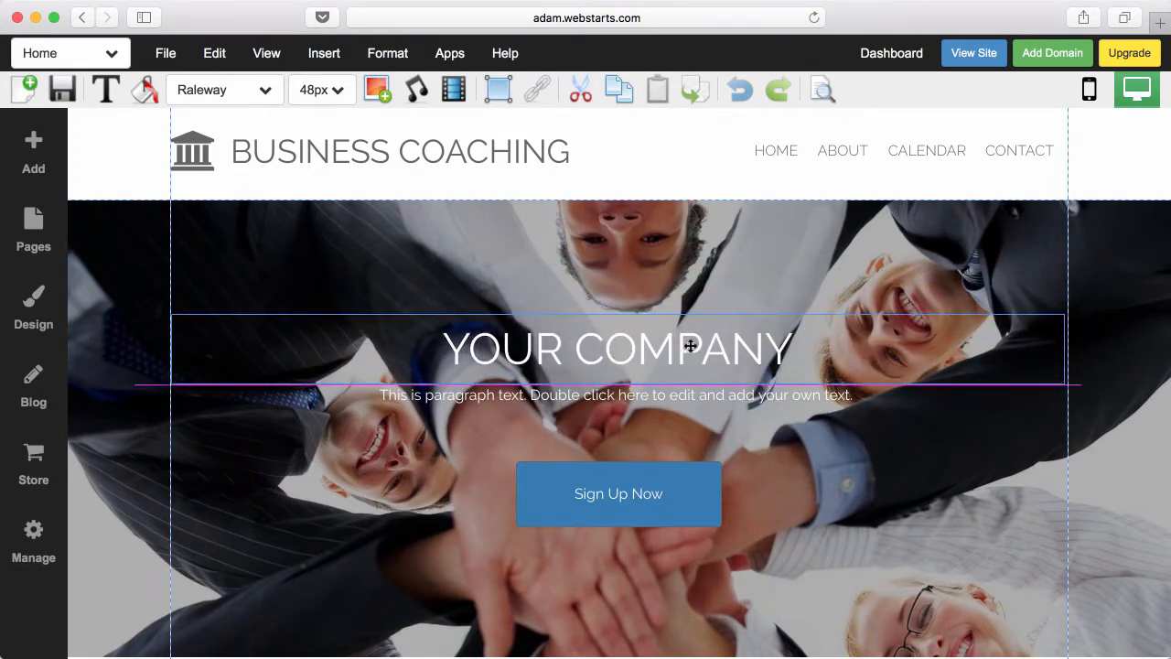
{"action": "left_click_drag", "start_coordinate": [691, 345], "coordinate": [691, 345]}
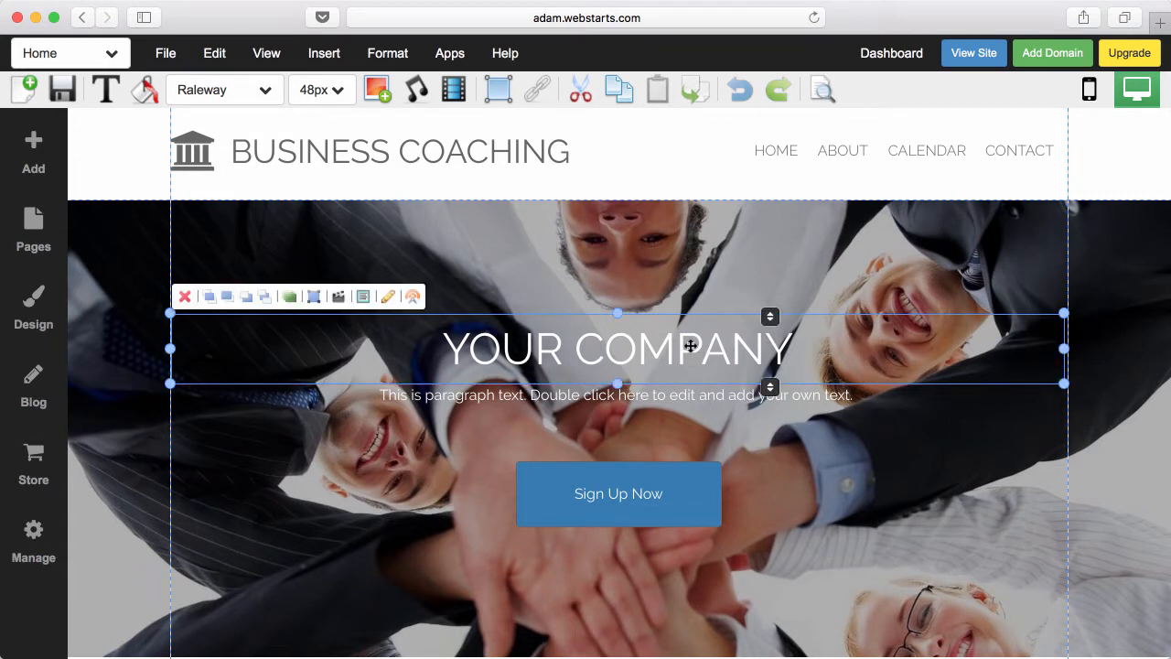
- Replace the YOUR COMPANY heading text with HEADLINE
{"action": "double_click", "coordinate": [691, 345]}
{"action": "triple_click", "coordinate": [689, 344]}
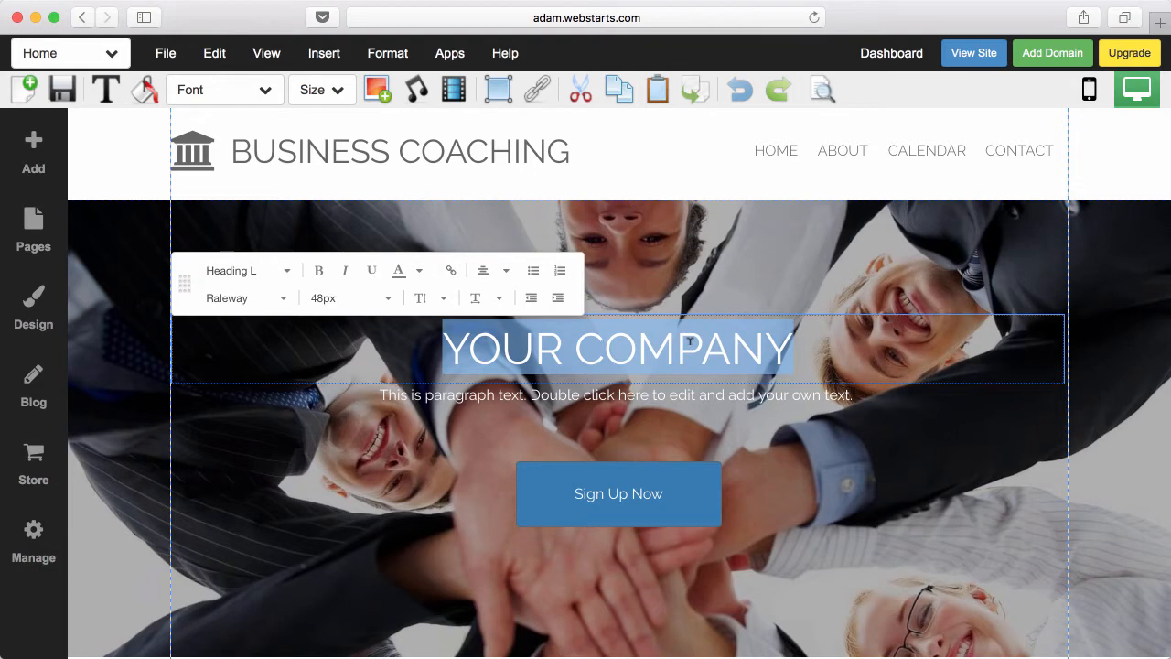
{"action": "type", "text": "HEADLINE"}
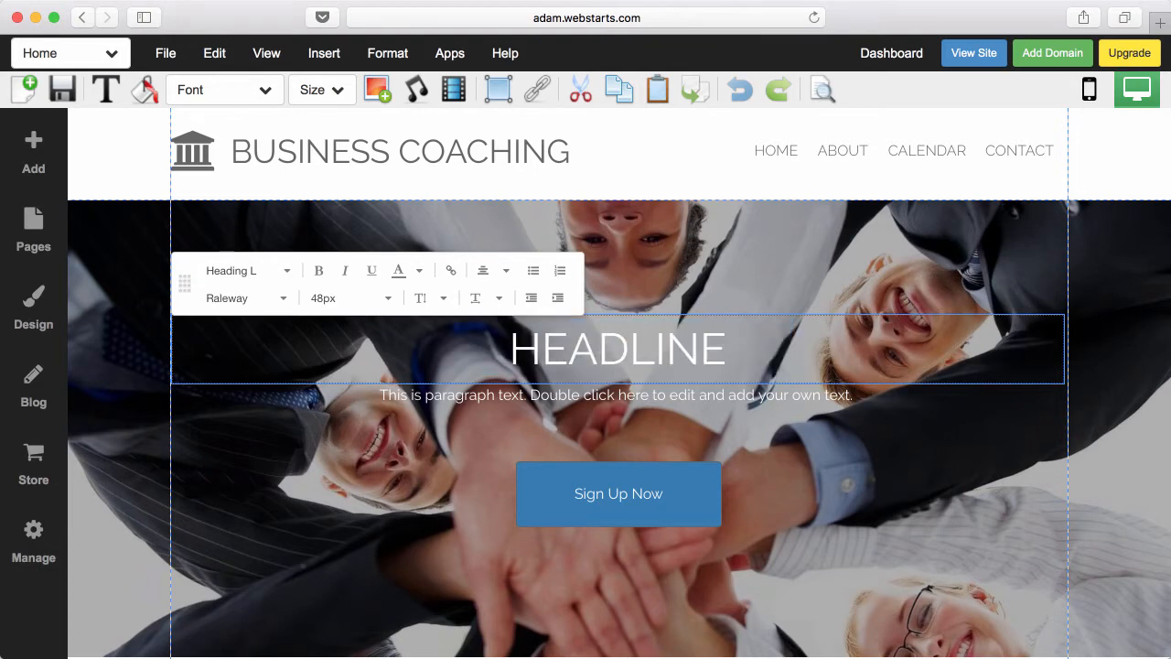
- Replace the image above Skills Training with the stock photo of a tablet beside a coffee cup from the Tablet category
{"action": "scroll", "coordinate": [806, 457], "scroll_direction": "down", "scroll_amount": 10}
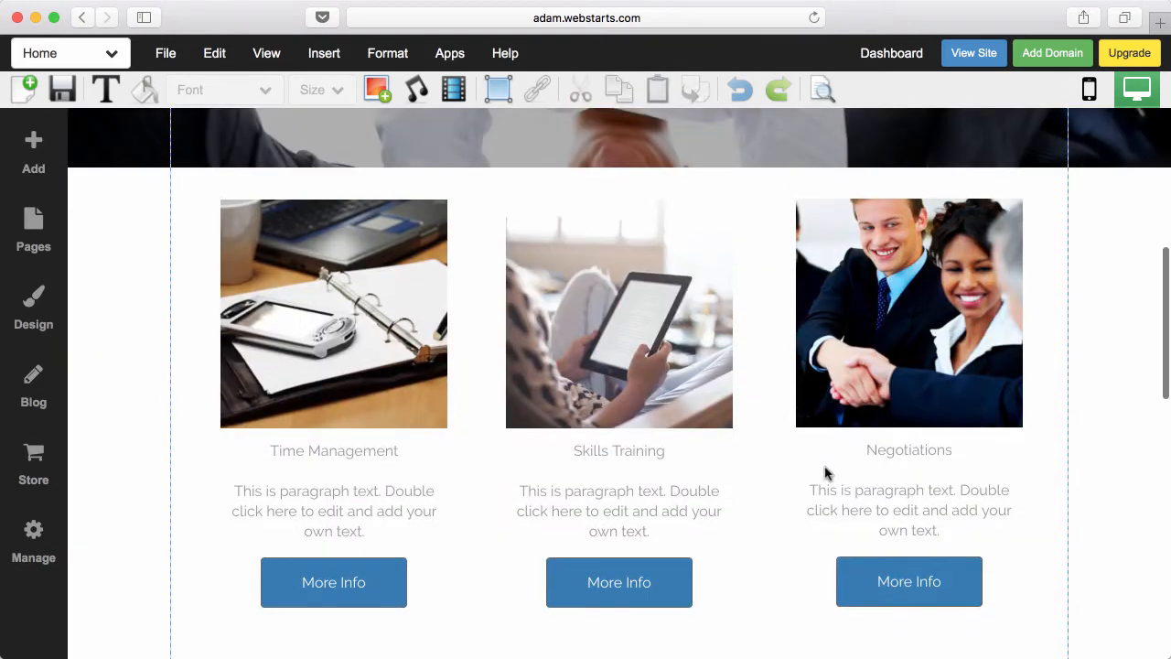
{"action": "double_click", "coordinate": [649, 310]}
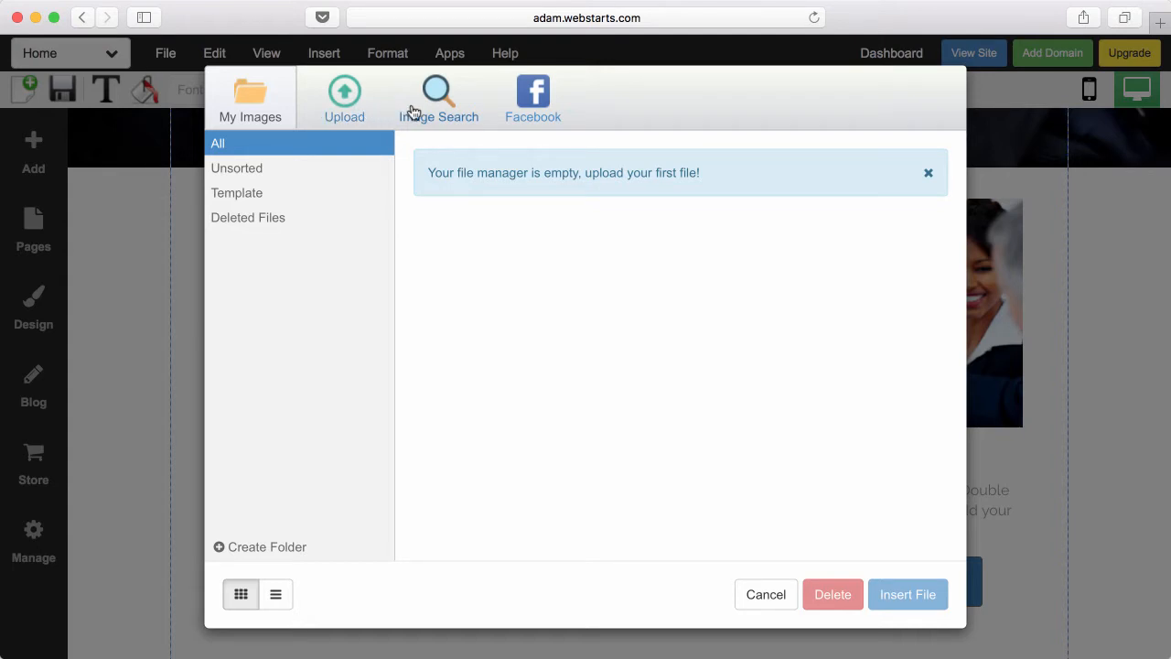
{"action": "left_click", "coordinate": [517, 110]}
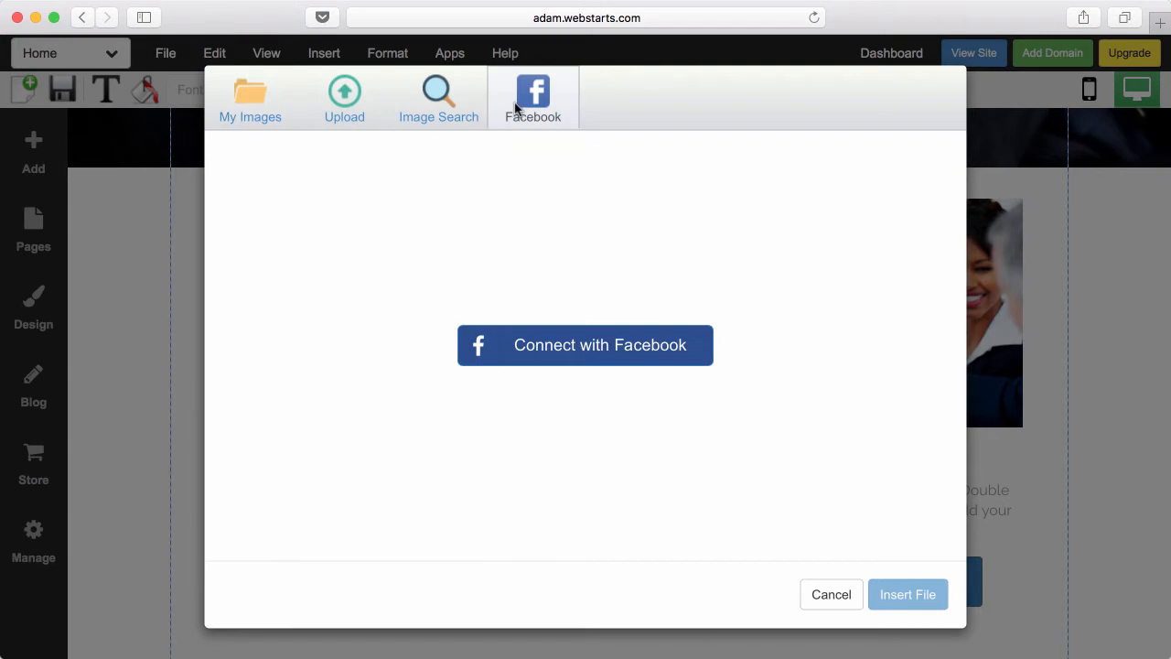
{"action": "left_click", "coordinate": [482, 110]}
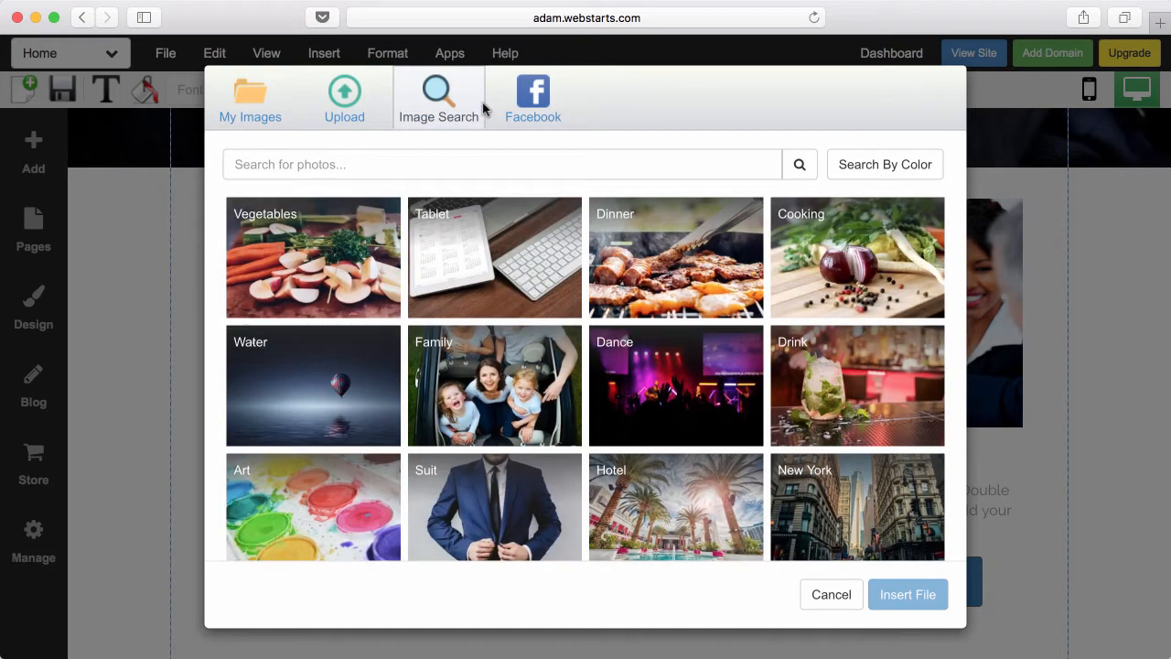
{"action": "left_click", "coordinate": [485, 236]}
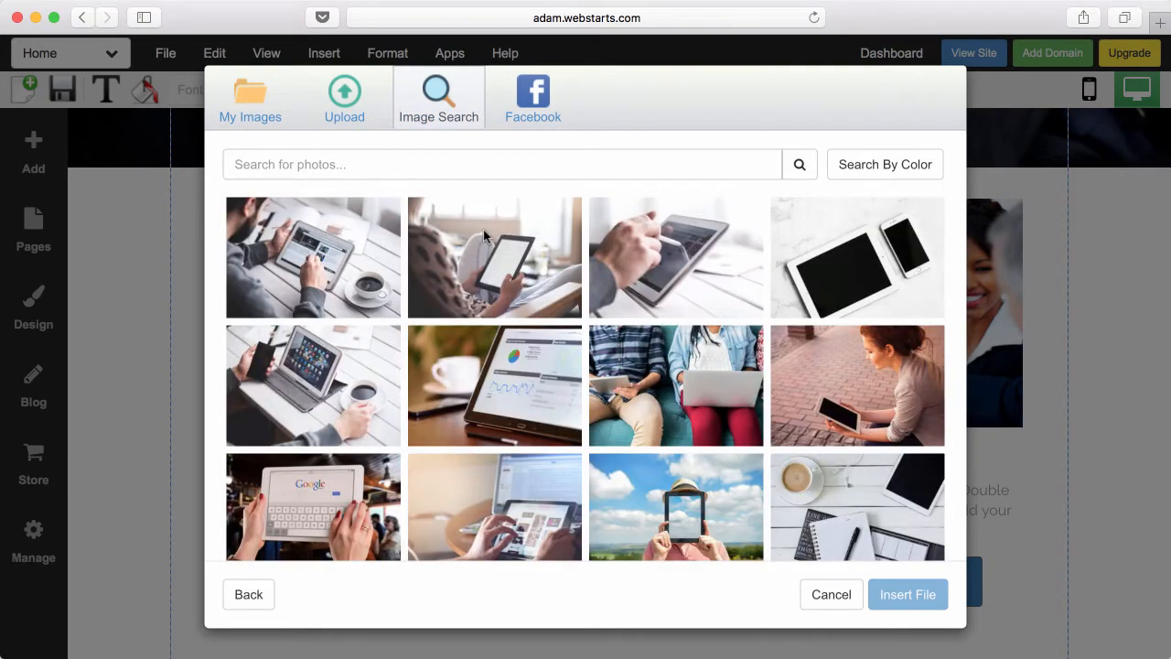
{"action": "double_click", "coordinate": [309, 240]}
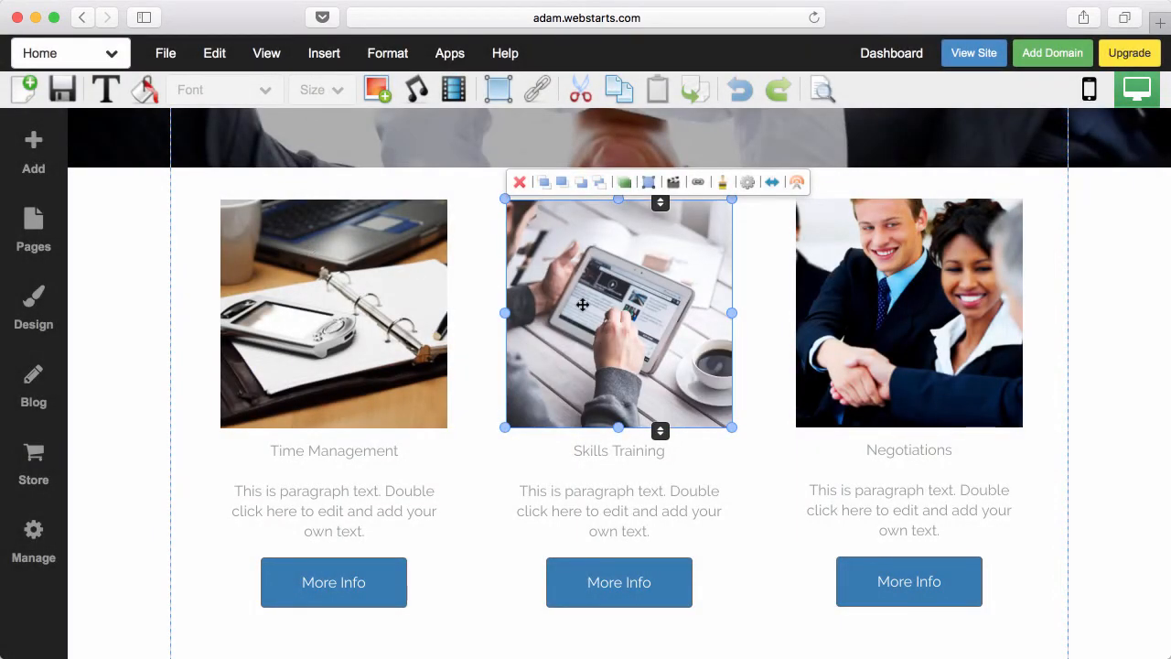
- Save the site without sharing it, and check the published page before returning to the editor
{"action": "scroll", "coordinate": [582, 303], "scroll_direction": "up", "scroll_amount": 10}
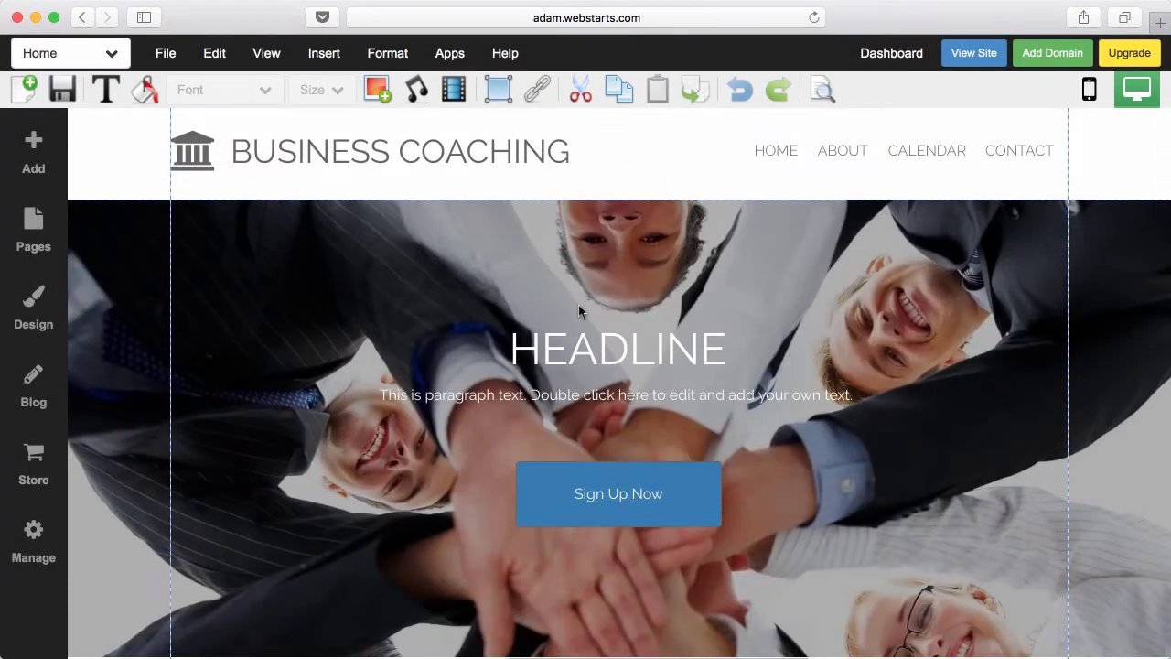
{"action": "left_click", "coordinate": [61, 88]}
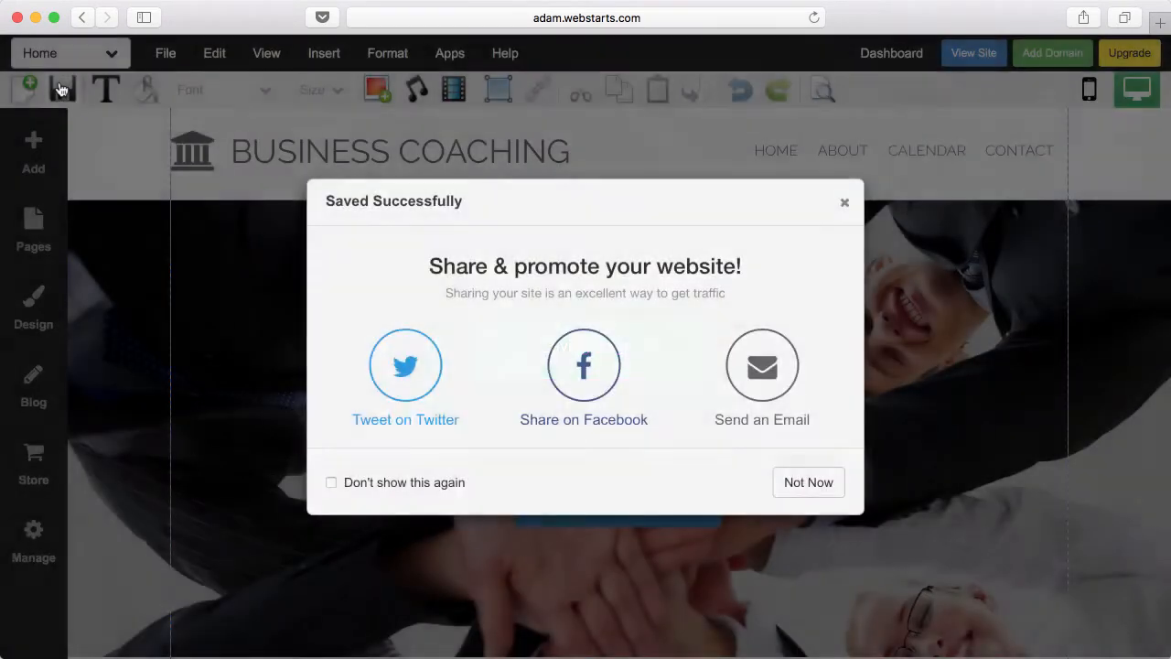
{"action": "left_click", "coordinate": [837, 493]}
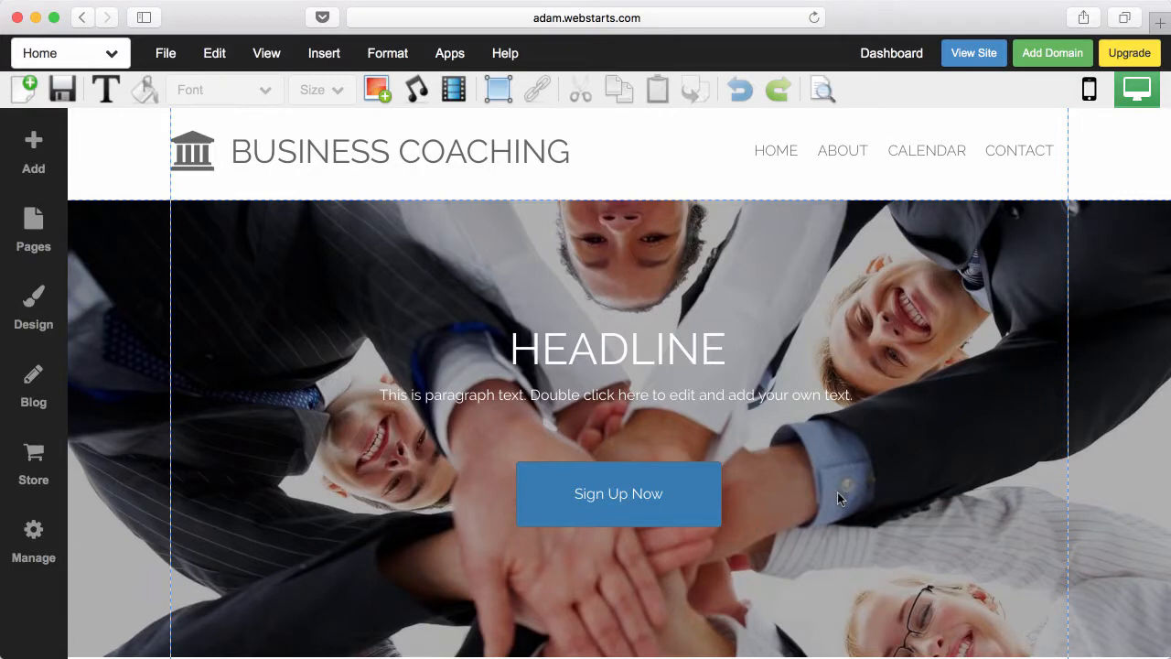
{"action": "left_click", "coordinate": [975, 55]}
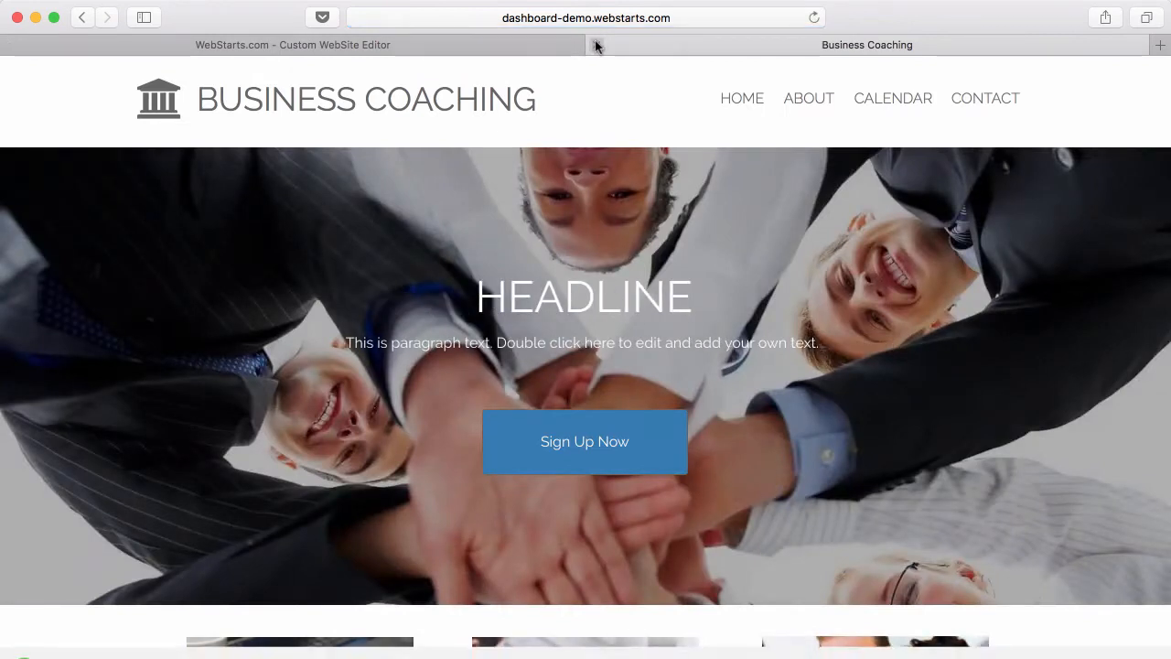
{"action": "left_click", "coordinate": [597, 45]}
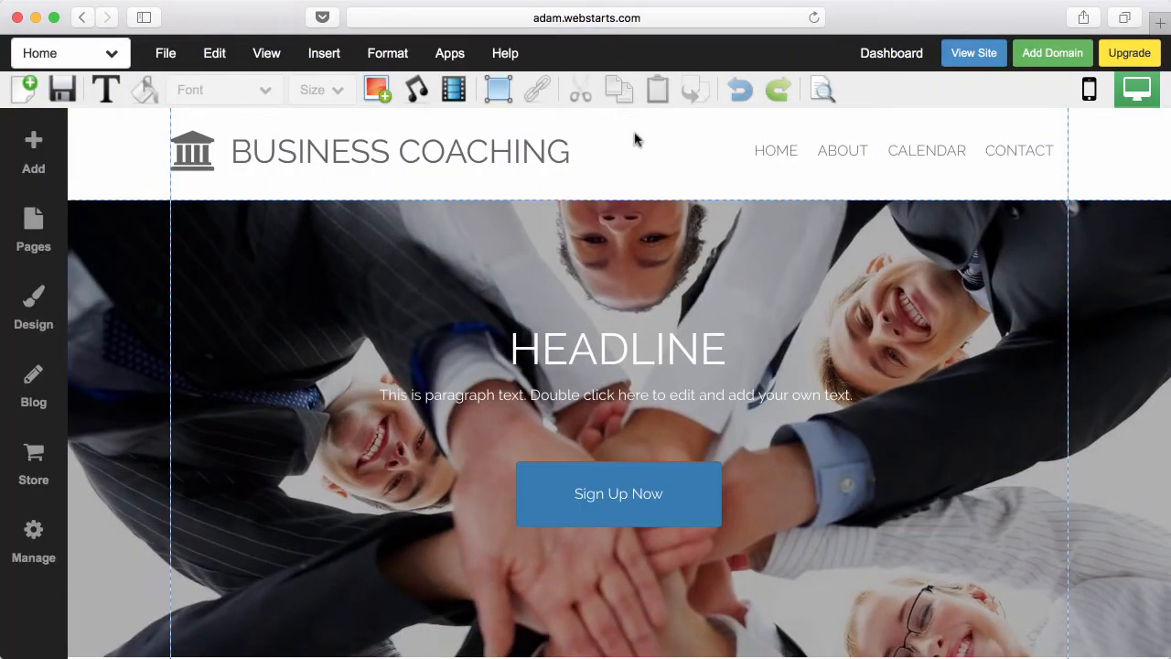
- Add a content block of the Content type, using the Who we are layout with a round photo and app store buttons
{"action": "left_click", "coordinate": [32, 160]}
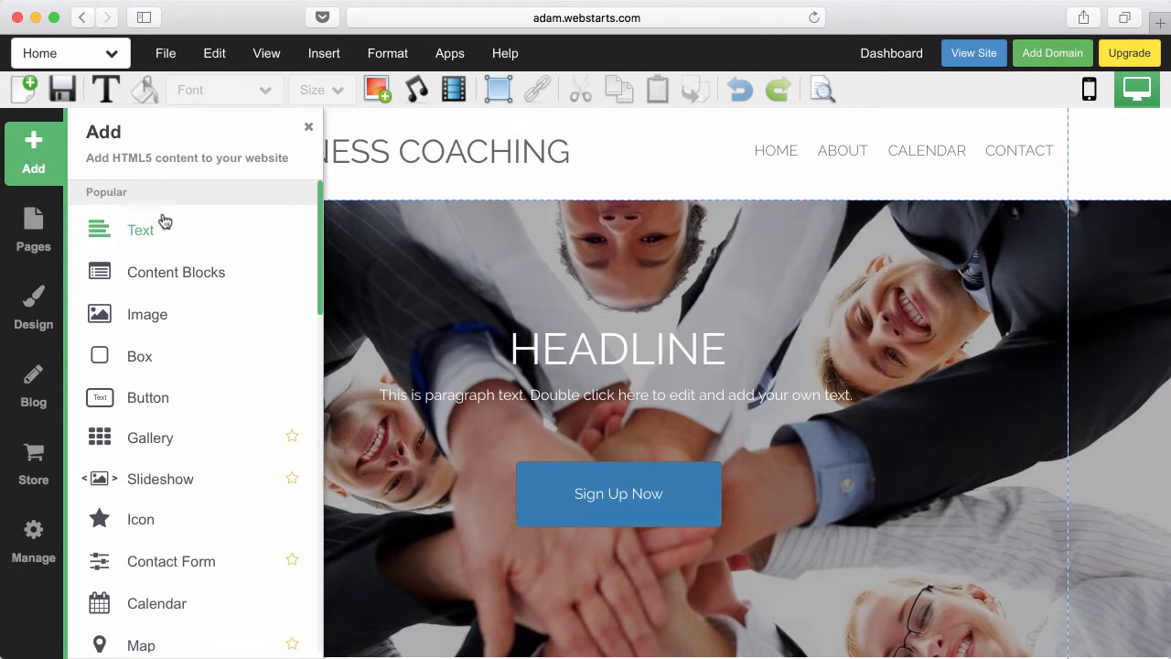
{"action": "left_click", "coordinate": [175, 272]}
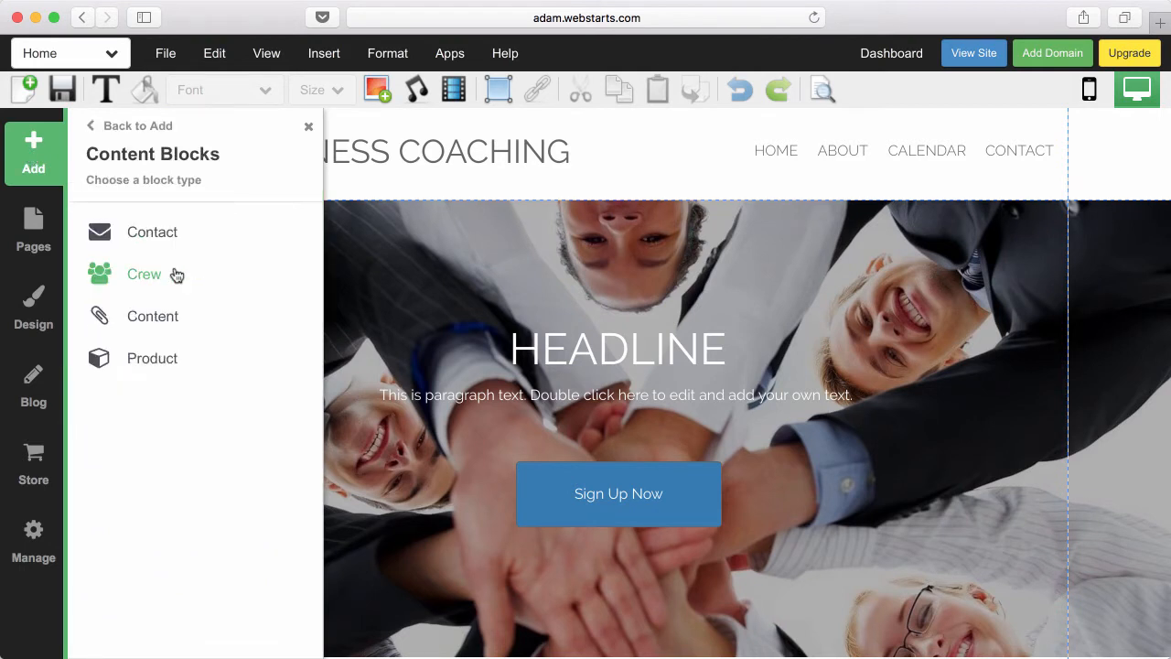
{"action": "left_click", "coordinate": [168, 309]}
{"action": "left_click", "coordinate": [168, 305]}
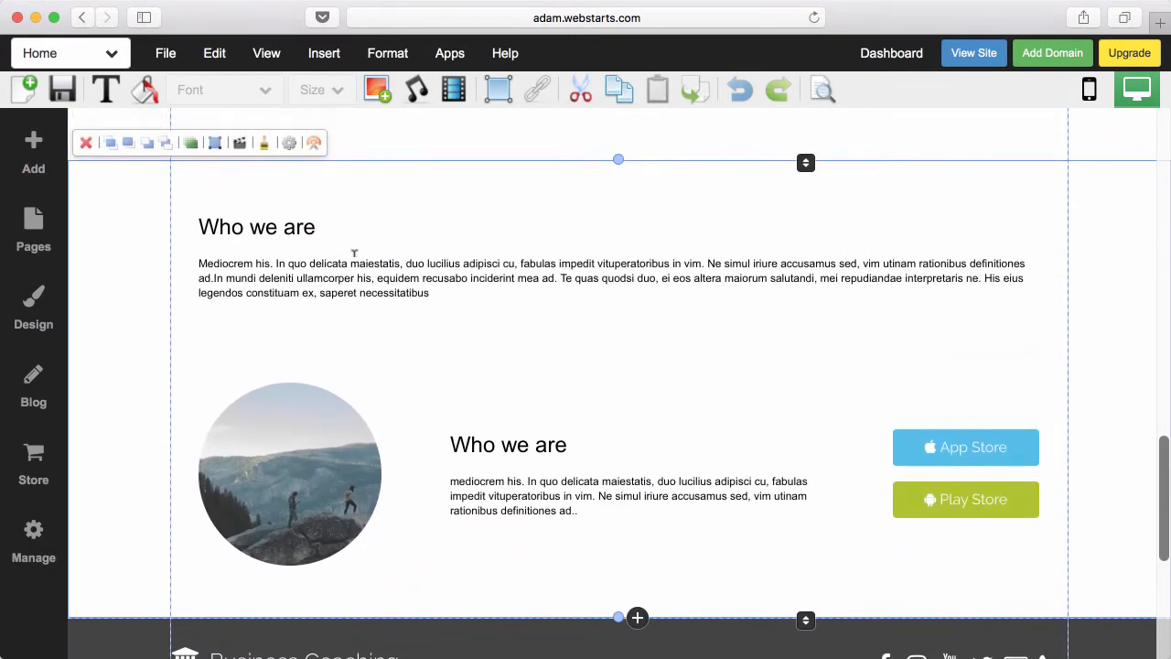
{"action": "left_click", "coordinate": [354, 256]}
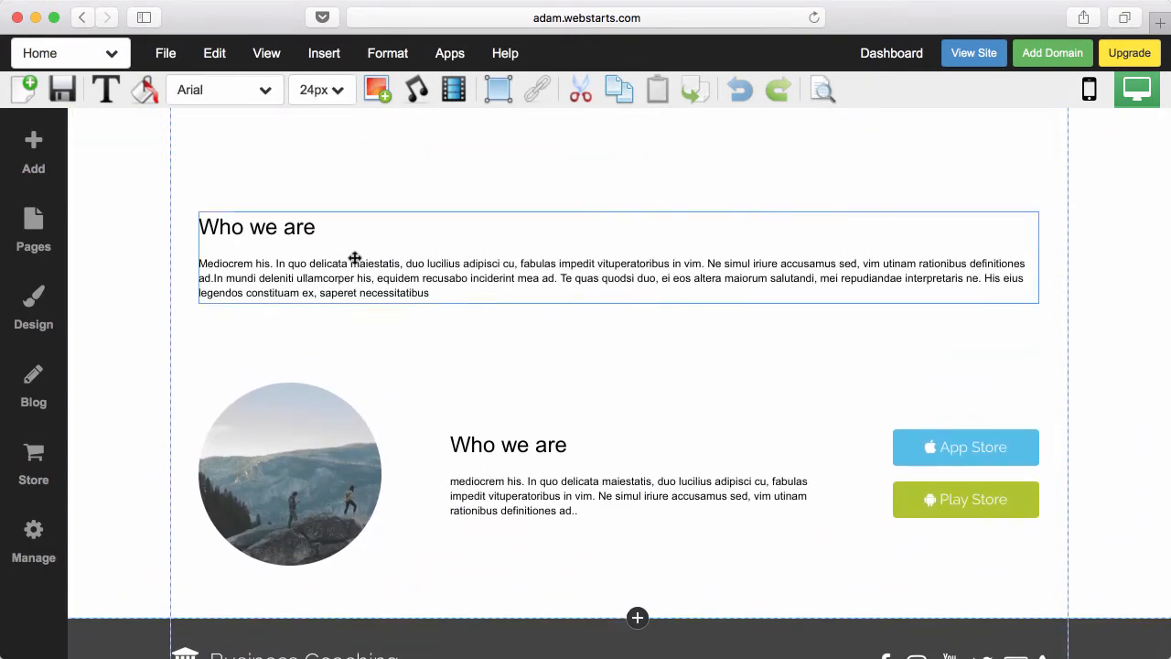
{"action": "double_click", "coordinate": [321, 427]}
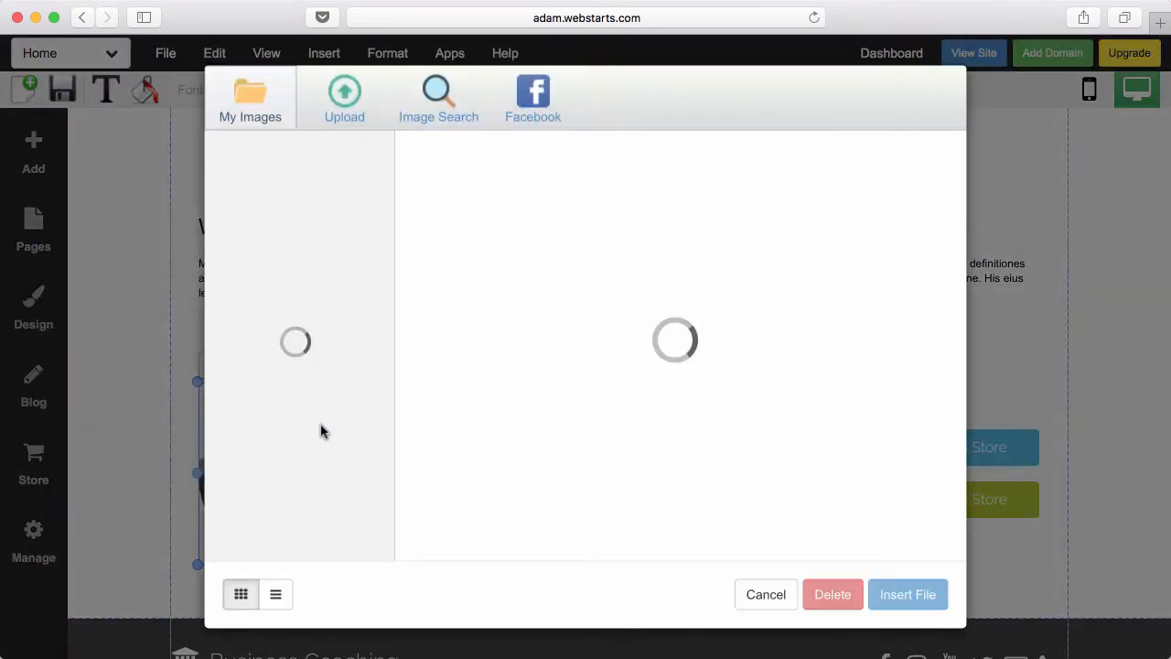
{"action": "left_click", "coordinate": [773, 601]}
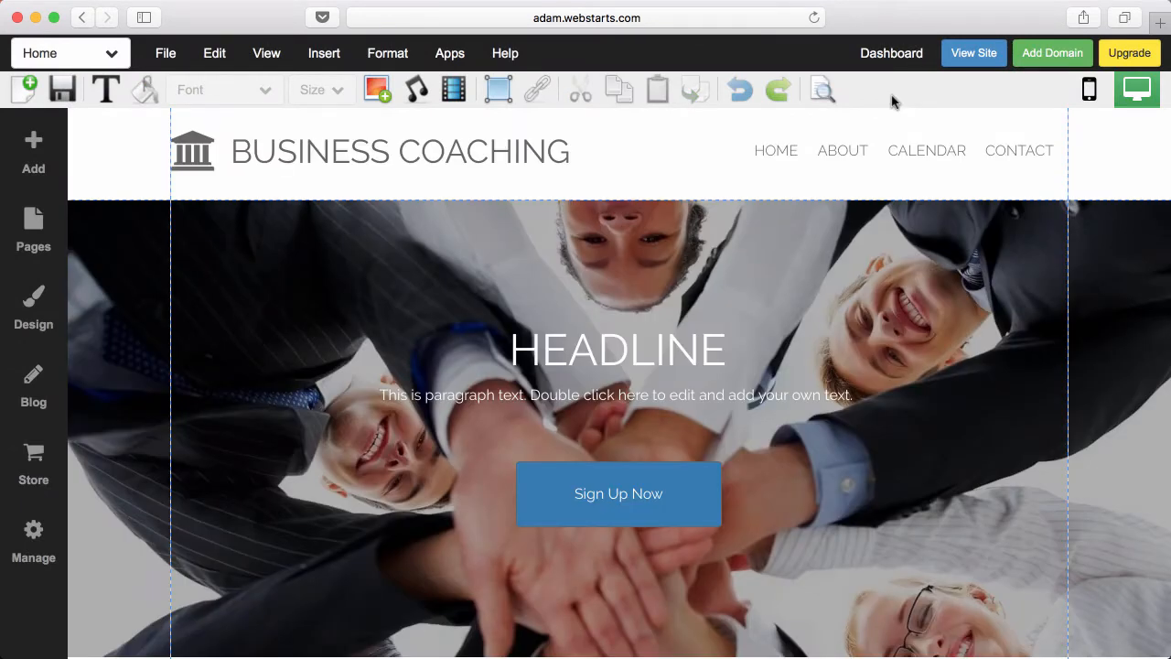
- Examine the page's header and footer sections and the content between them
{"action": "left_click", "coordinate": [137, 188]}
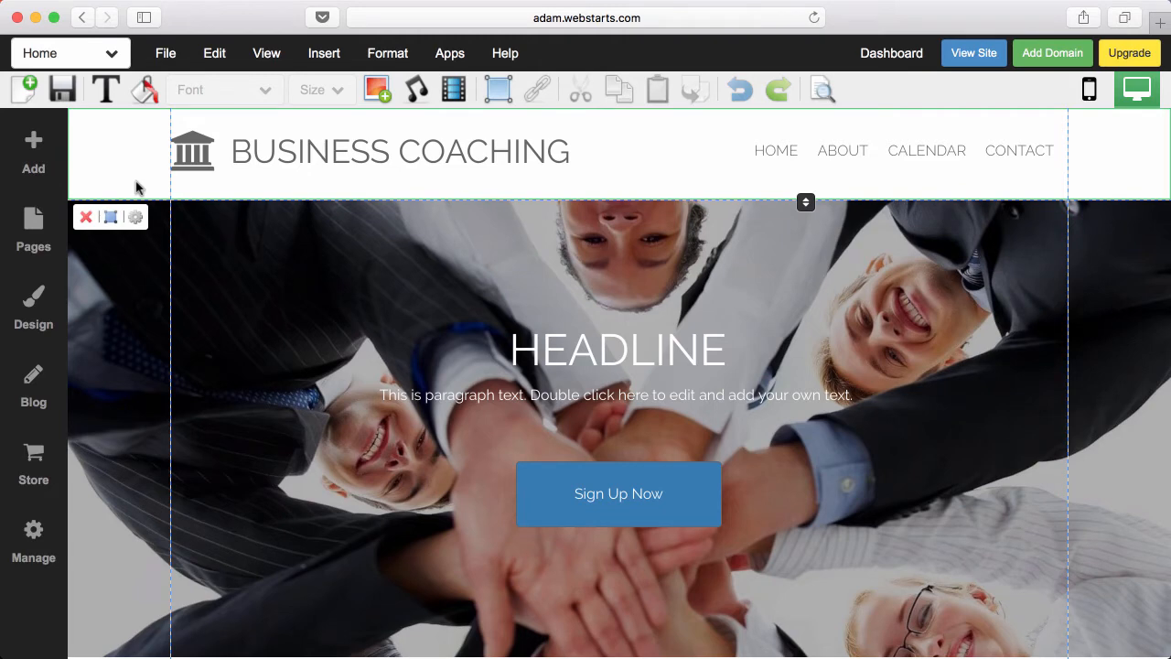
{"action": "scroll", "coordinate": [138, 187], "scroll_direction": "down", "scroll_amount": 10}
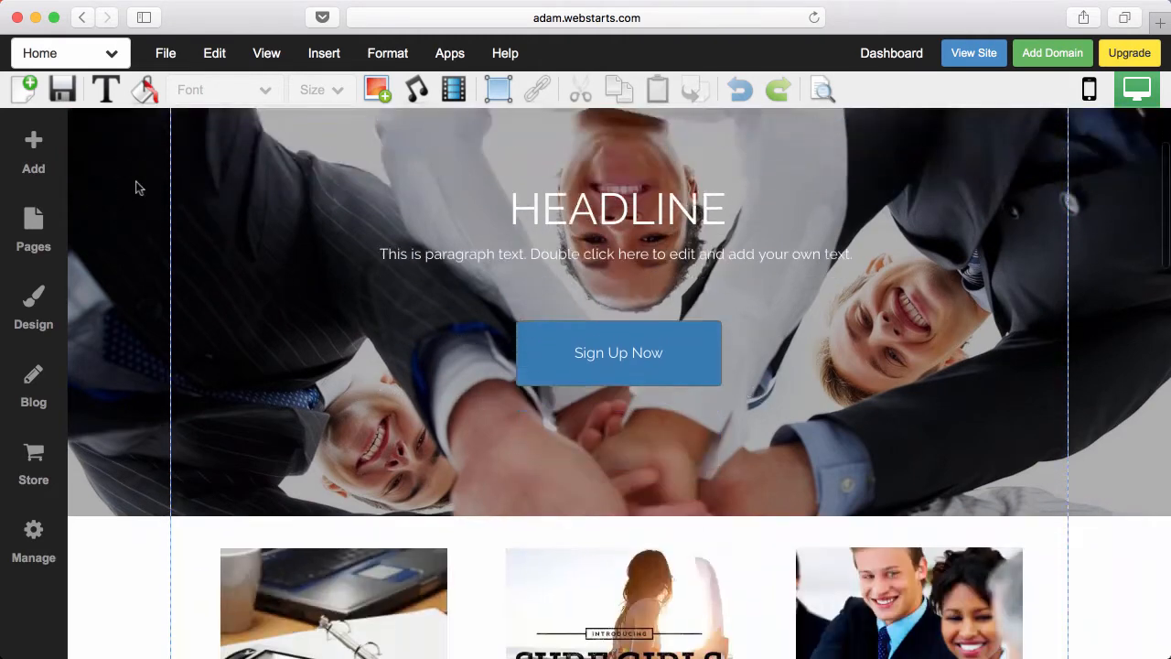
{"action": "scroll", "coordinate": [134, 231], "scroll_direction": "down", "scroll_amount": 15}
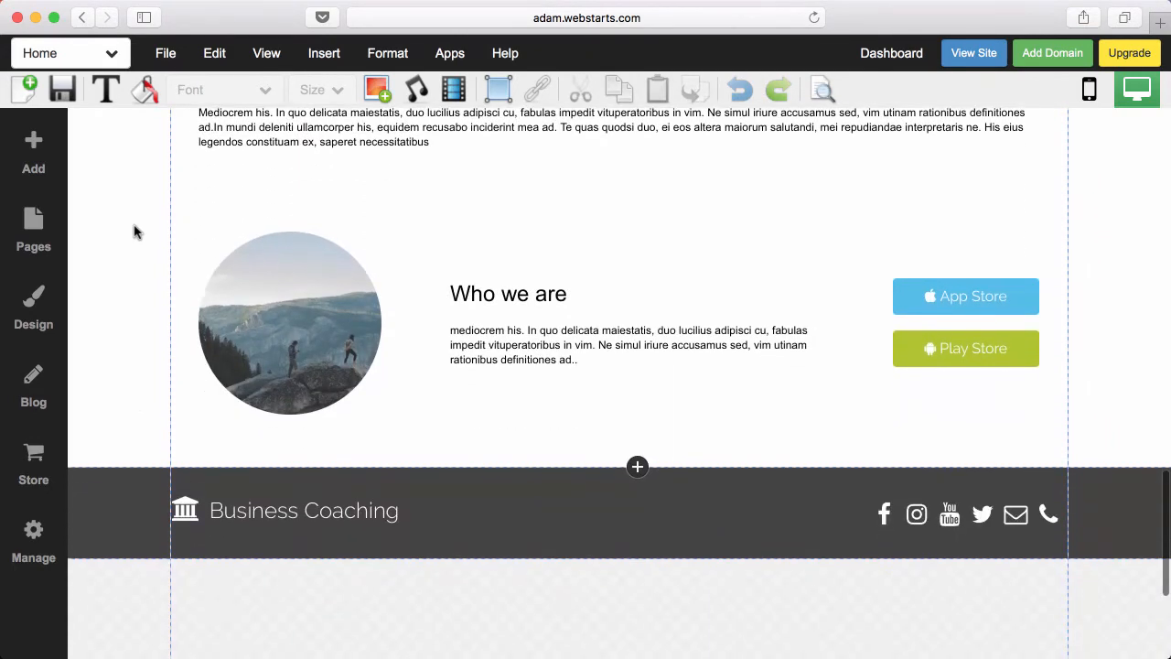
{"action": "left_click", "coordinate": [120, 523]}
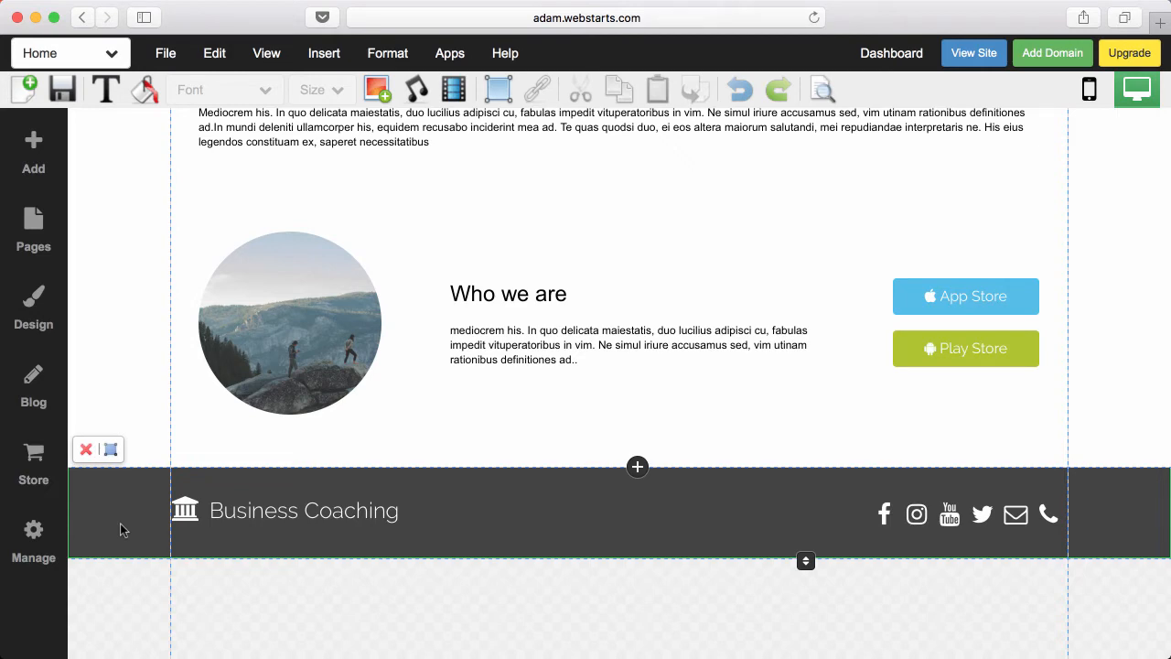
{"action": "scroll", "coordinate": [120, 524], "scroll_direction": "up", "scroll_amount": 20}
{"action": "left_click", "coordinate": [131, 156]}
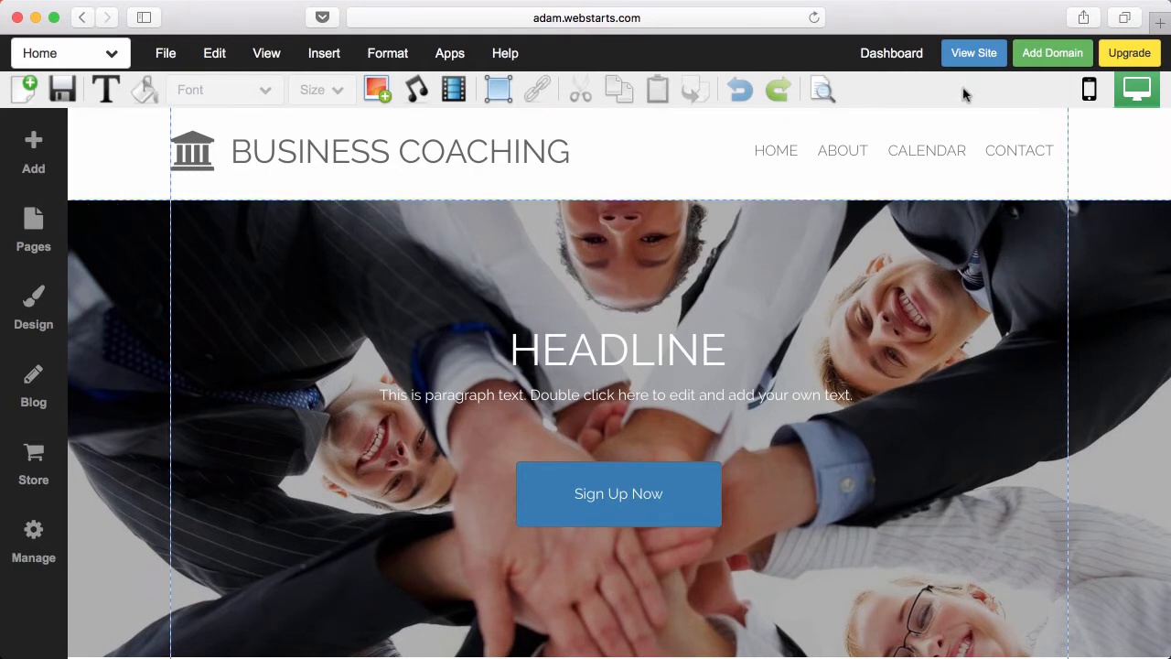
- View the published site, check its About and Calendar pages from the navigation menu, and return to the editor
{"action": "left_click", "coordinate": [958, 151]}
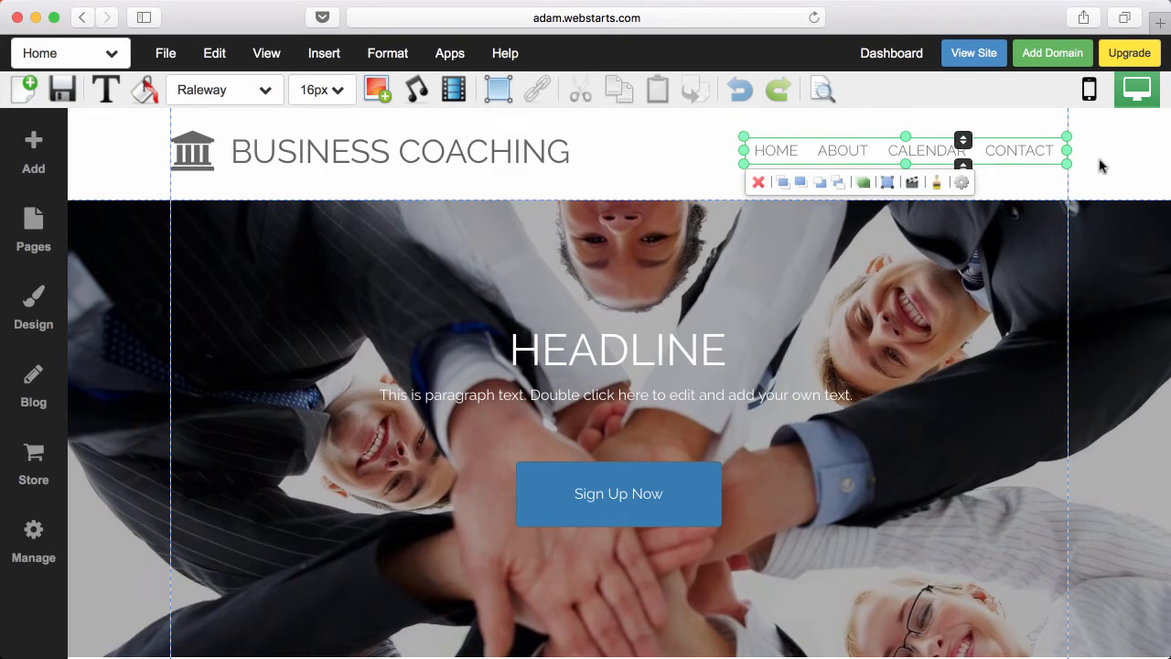
{"action": "left_click", "coordinate": [978, 56]}
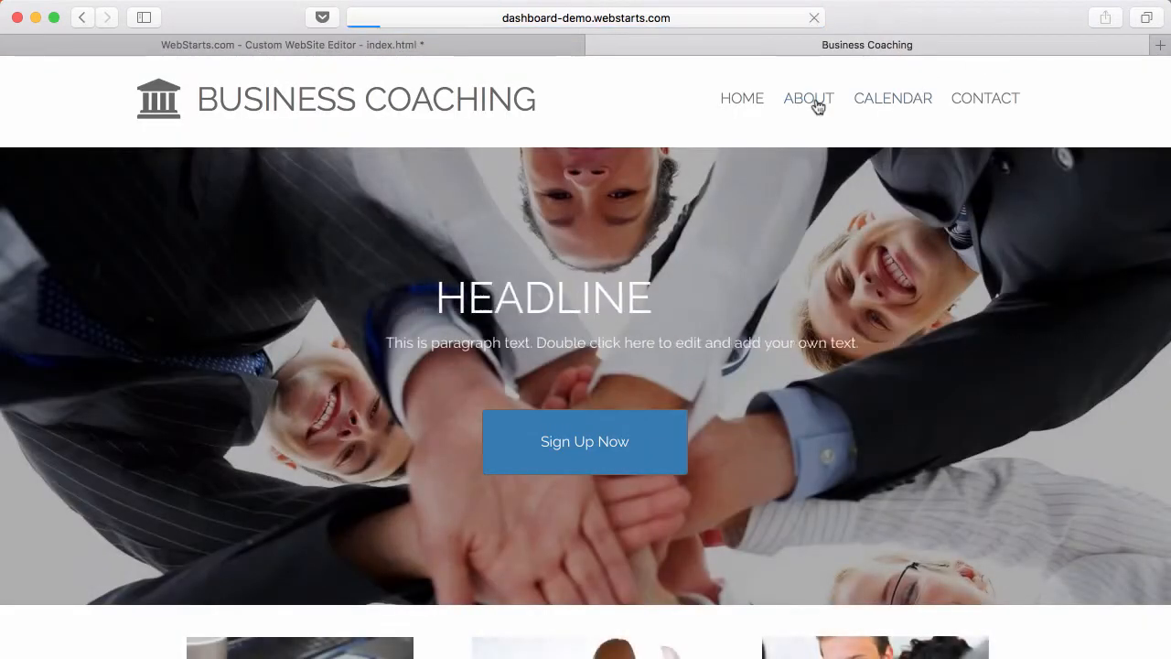
{"action": "left_click", "coordinate": [814, 104]}
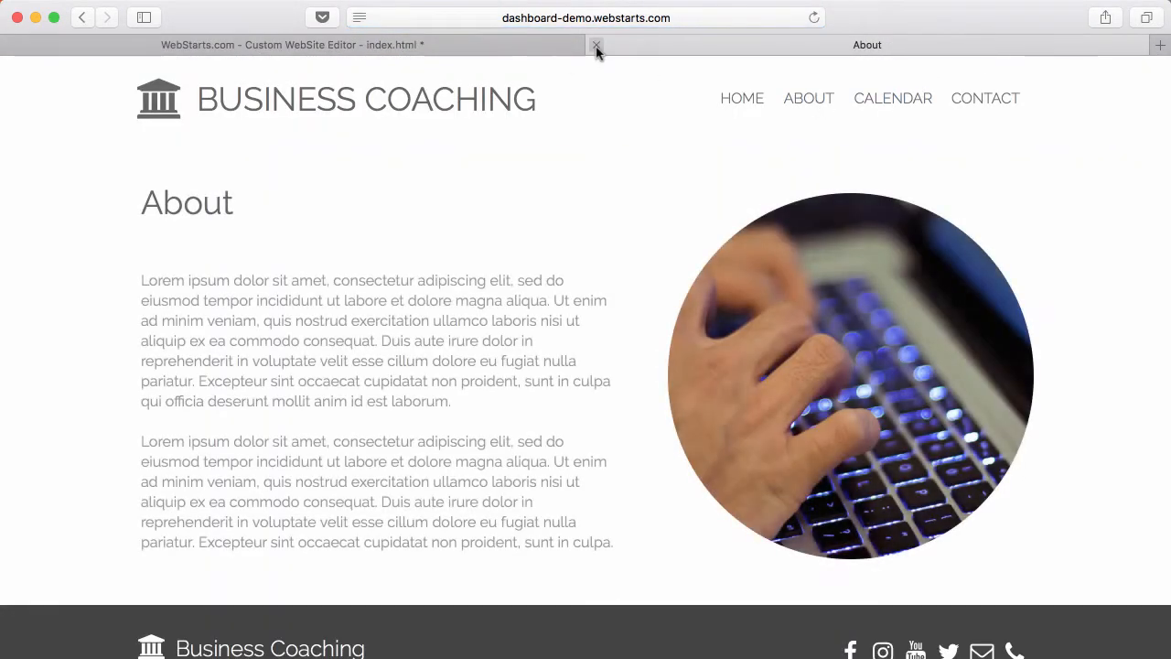
{"action": "left_click", "coordinate": [897, 99]}
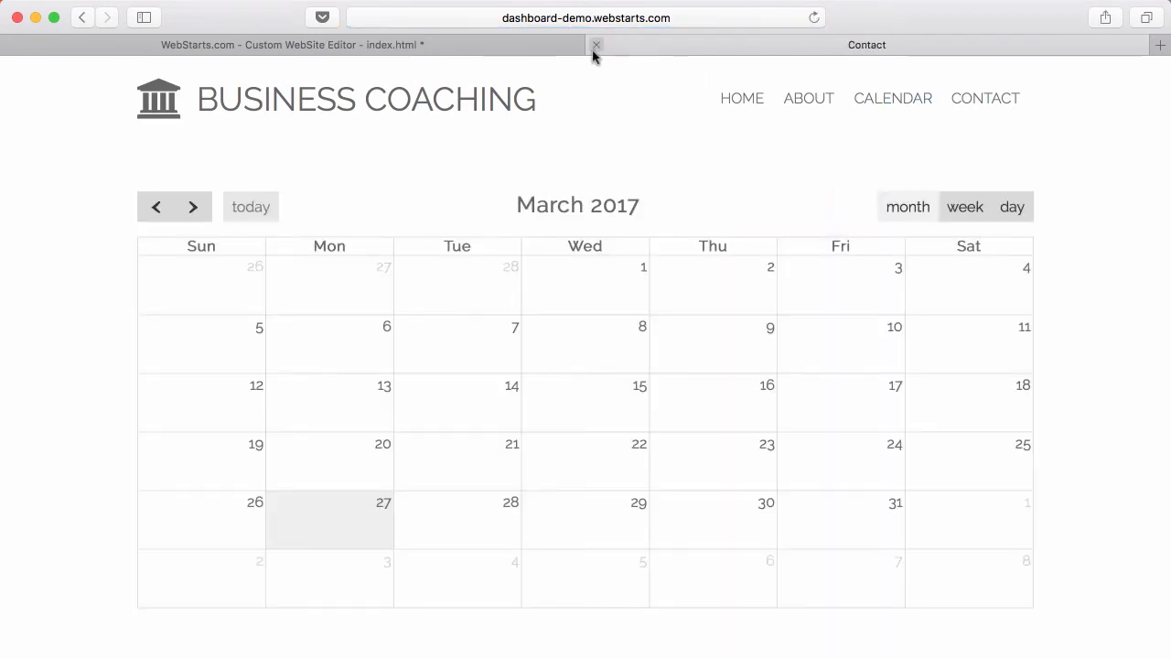
{"action": "left_click", "coordinate": [582, 46]}
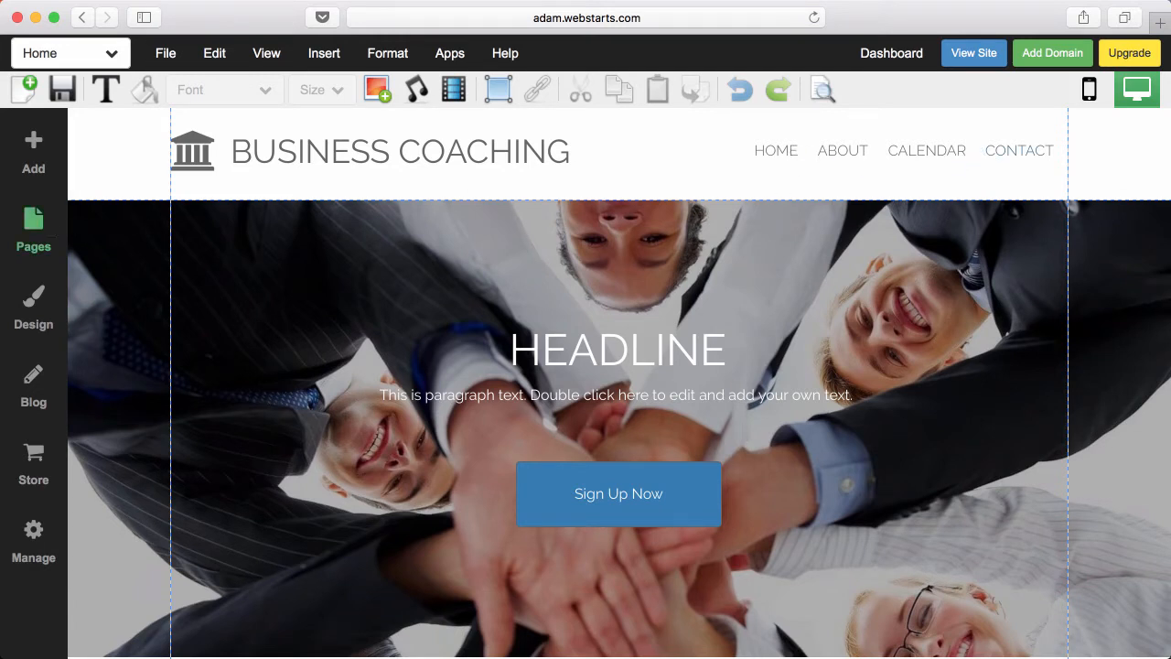
- Try placing the About page below Calendar while managing its page settings, and close them without updating
{"action": "left_click", "coordinate": [45, 229]}
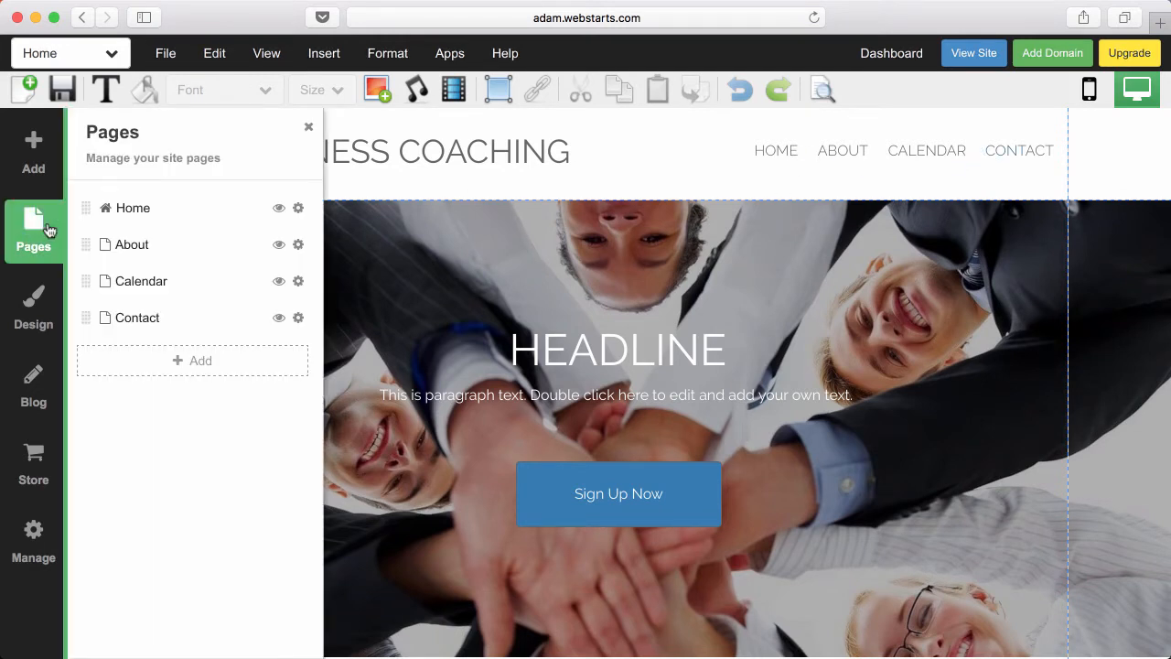
{"action": "left_click", "coordinate": [298, 245]}
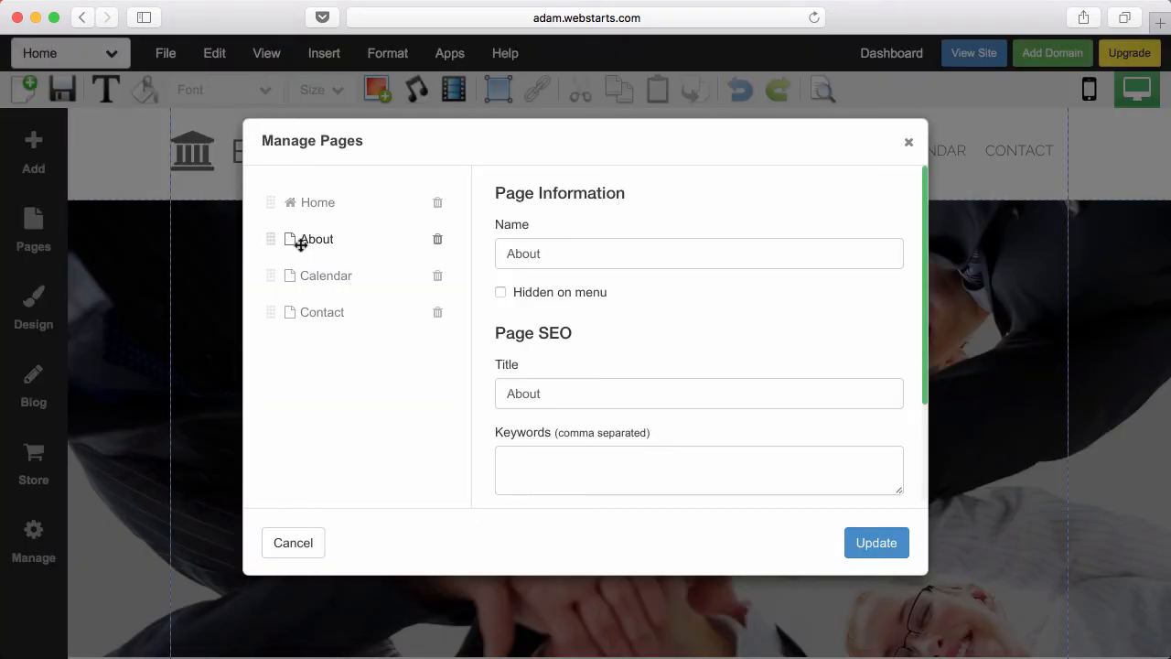
{"action": "left_click", "coordinate": [603, 253]}
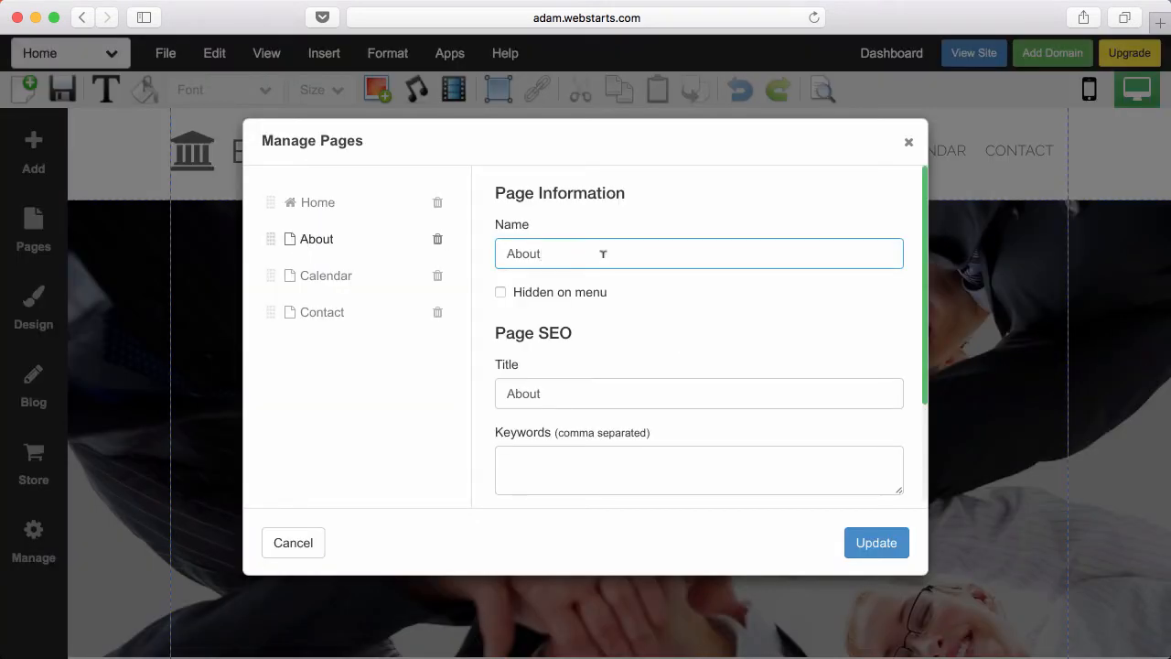
{"action": "left_click_drag", "start_coordinate": [270, 239], "coordinate": [269, 290]}
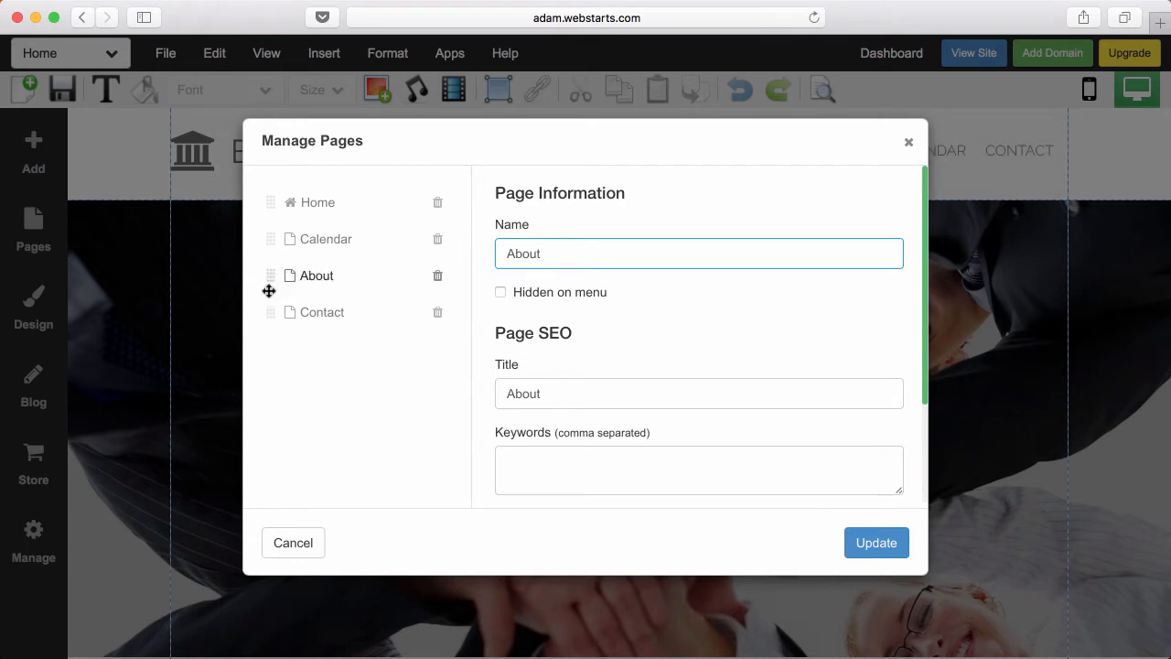
{"action": "left_click", "coordinate": [908, 141]}
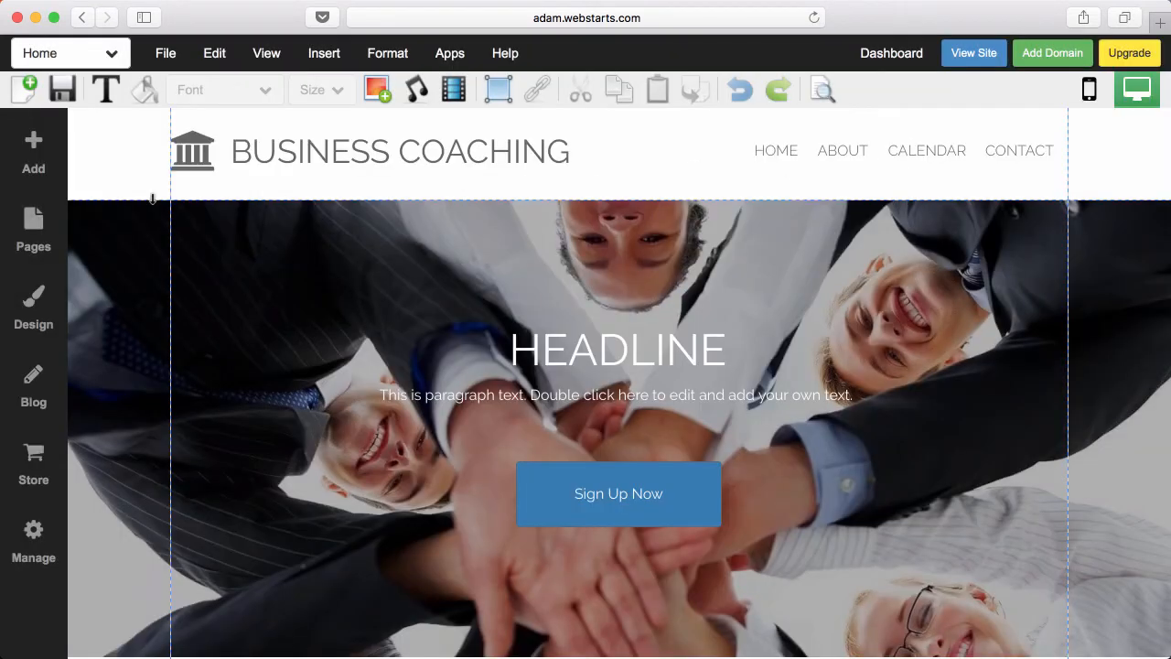
- Nest the Calendar page under About as a submenu item and check the header's navigation menu
{"action": "left_click", "coordinate": [52, 230]}
{"action": "left_click_drag", "start_coordinate": [85, 281], "coordinate": [119, 284]}
{"action": "left_click", "coordinate": [879, 157]}
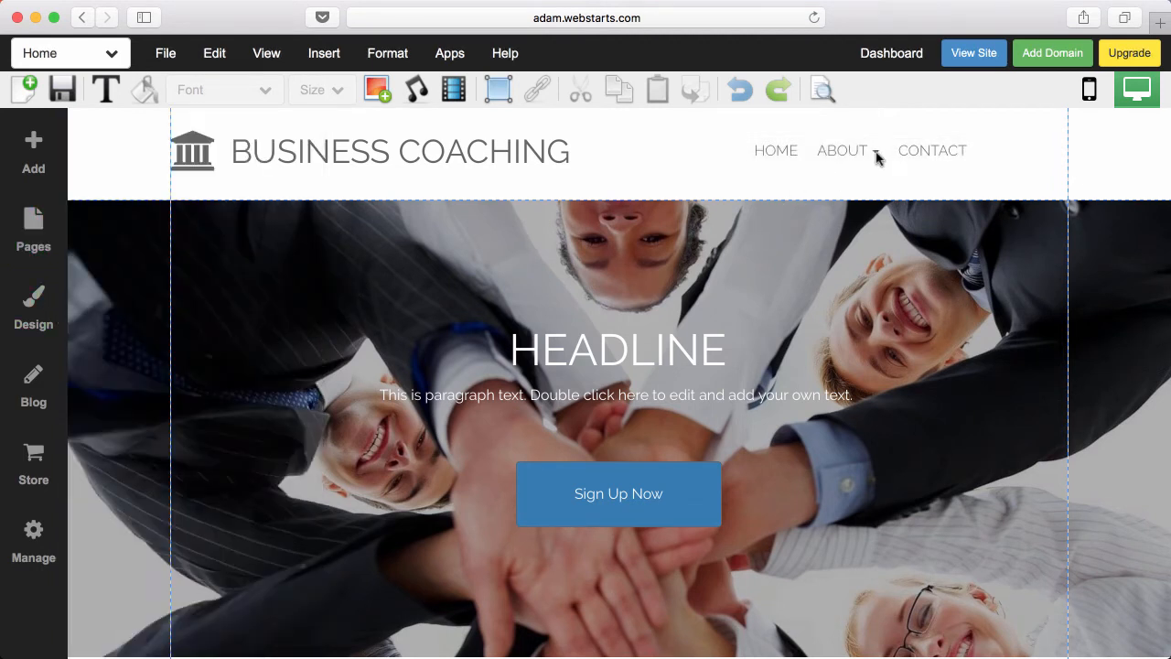
- Return the Calendar page to the menu's top level and look at the options for adding a page or link
{"action": "left_click", "coordinate": [34, 229]}
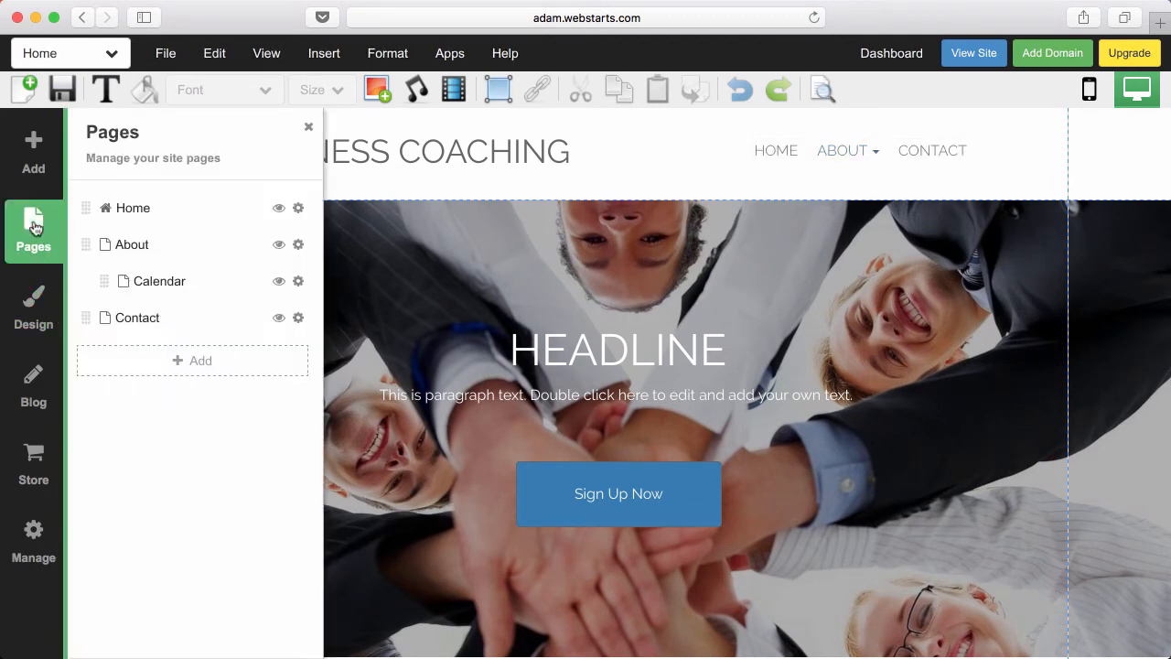
{"action": "left_click_drag", "start_coordinate": [106, 283], "coordinate": [57, 284]}
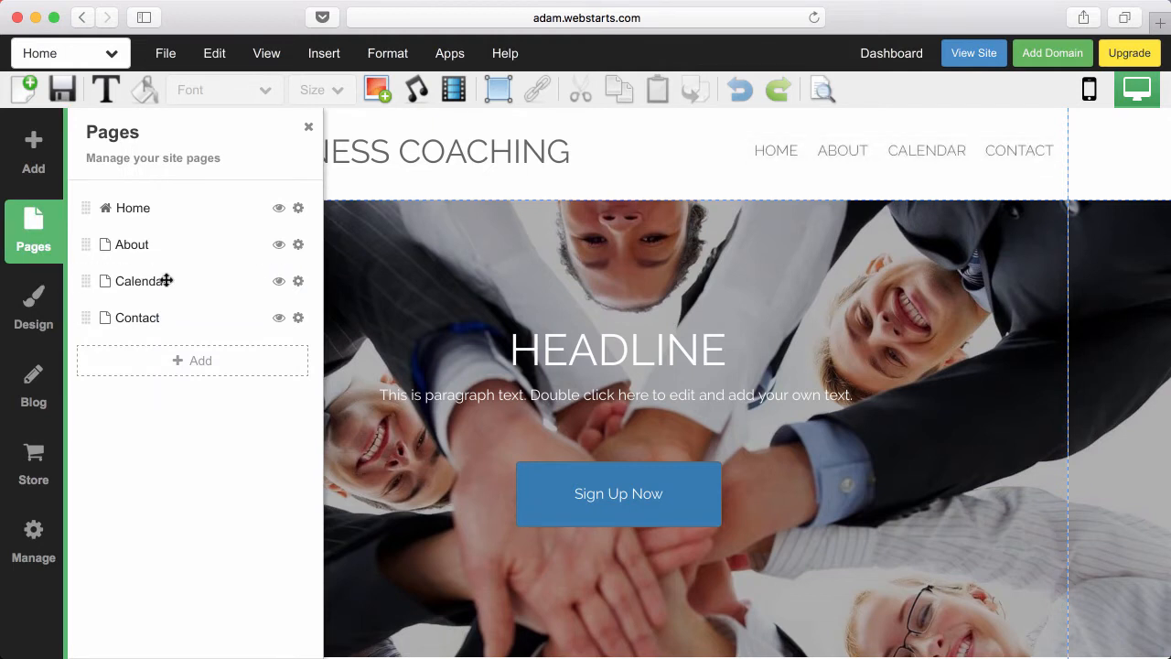
{"action": "left_click", "coordinate": [201, 362]}
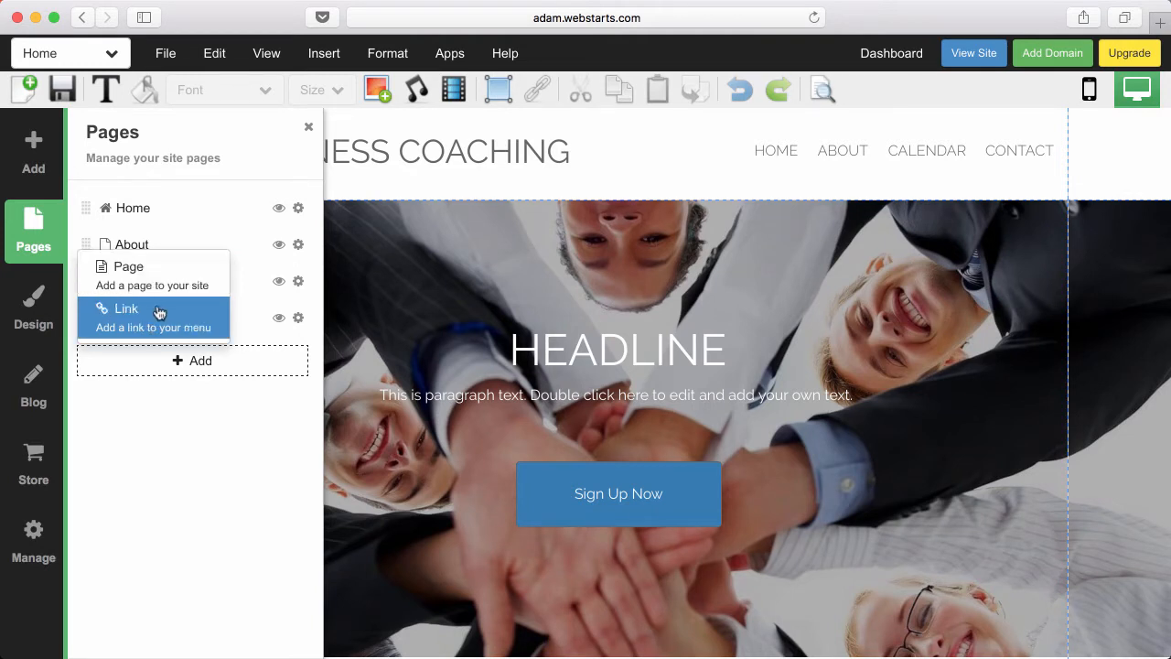
{"action": "left_click", "coordinate": [309, 128]}
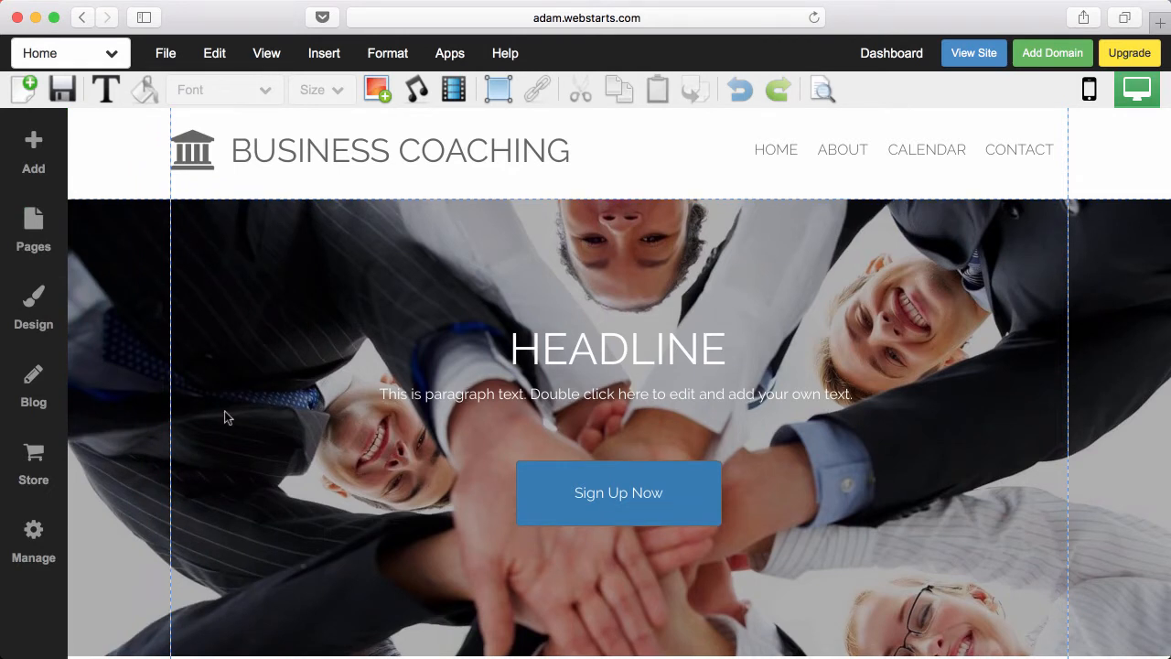
- Add a Paragraph M text element and place it above HEADLINE in the hero section
{"action": "scroll", "coordinate": [226, 415], "scroll_direction": "down", "scroll_amount": 3}
{"action": "scroll", "coordinate": [225, 412], "scroll_direction": "up", "scroll_amount": 3}
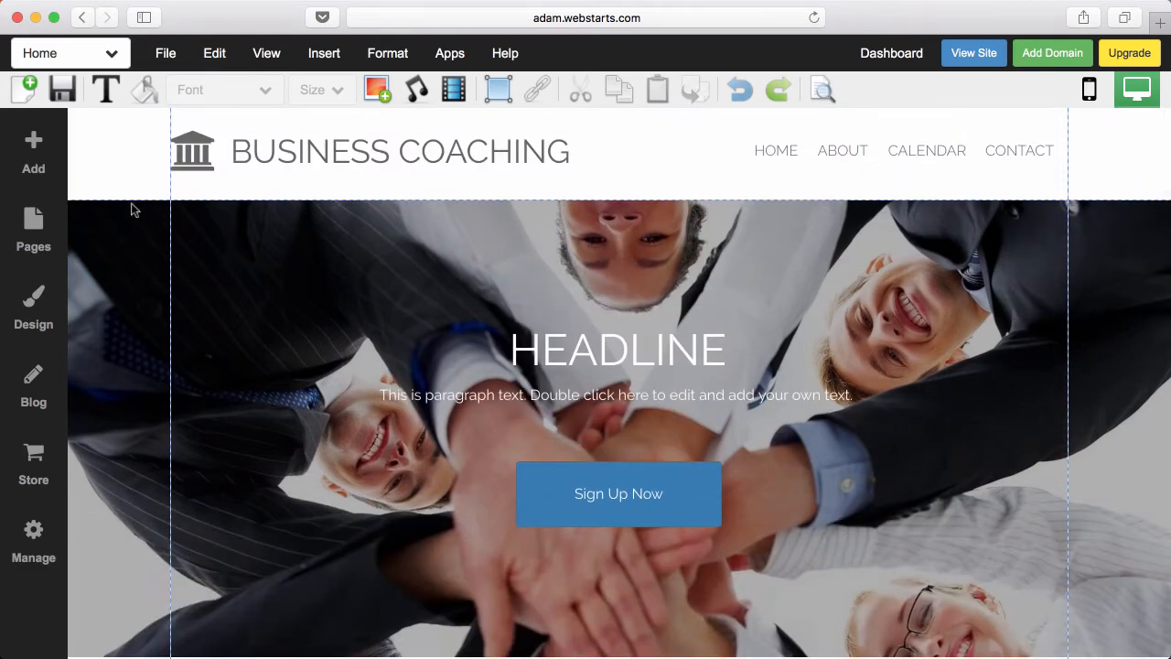
{"action": "left_click", "coordinate": [44, 157]}
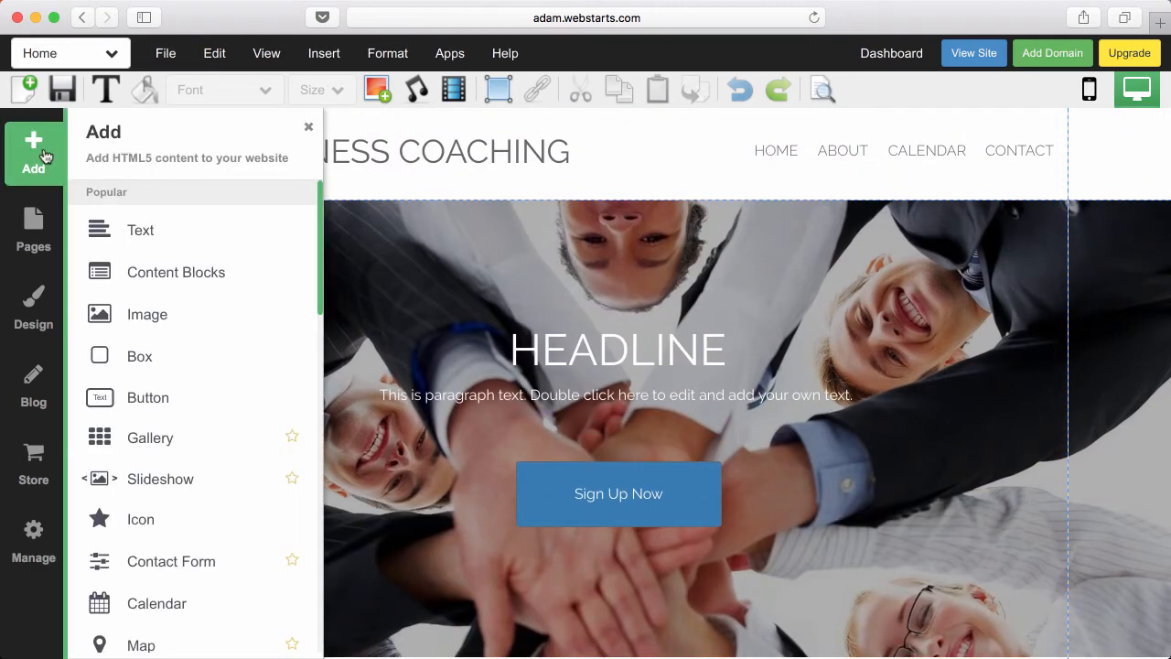
{"action": "double_click", "coordinate": [149, 227]}
{"action": "left_click", "coordinate": [149, 229]}
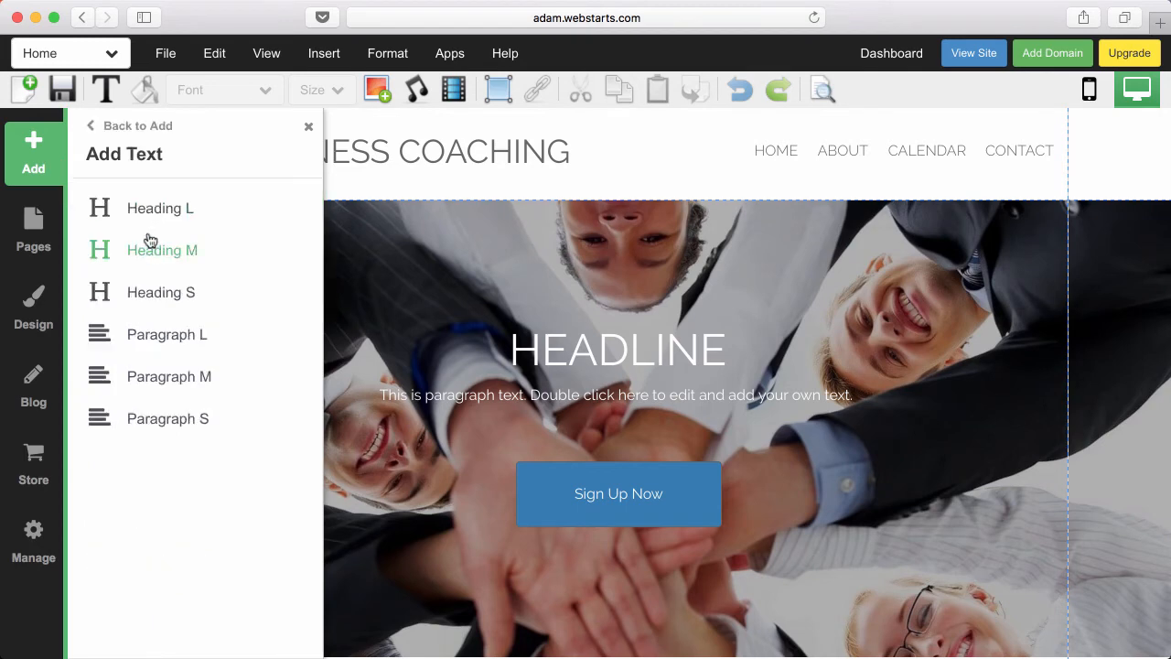
{"action": "left_click", "coordinate": [173, 375]}
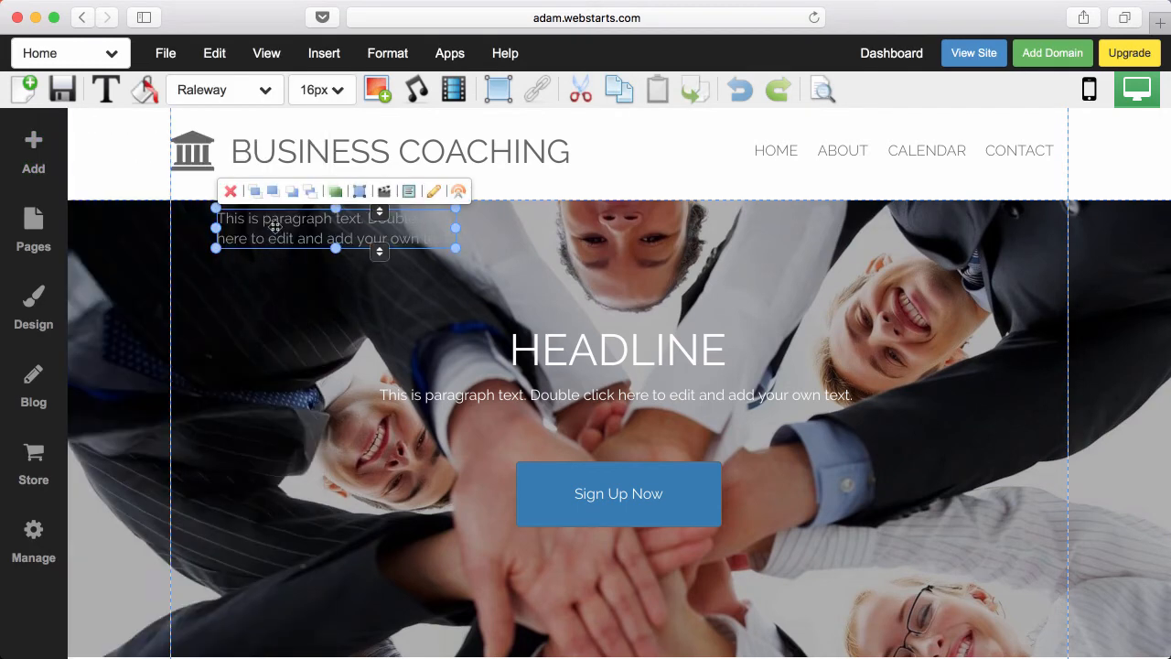
{"action": "left_click_drag", "start_coordinate": [272, 229], "coordinate": [564, 285]}
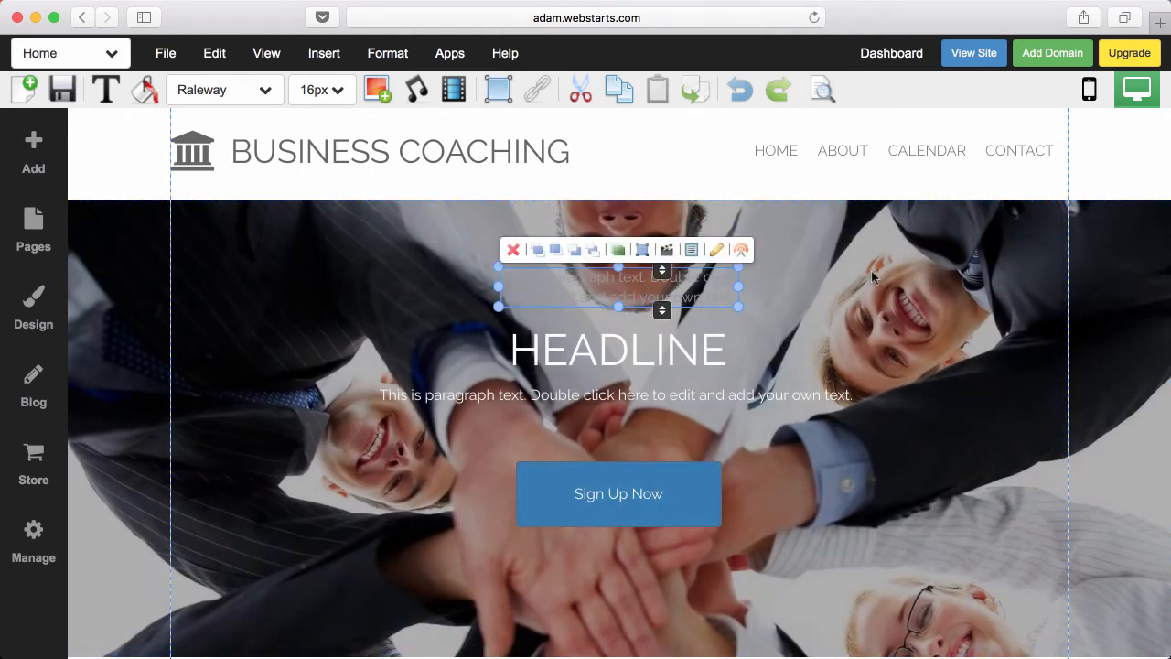
- Delete the paragraph text added above HEADLINE in the hero section
{"action": "left_click", "coordinate": [890, 247]}
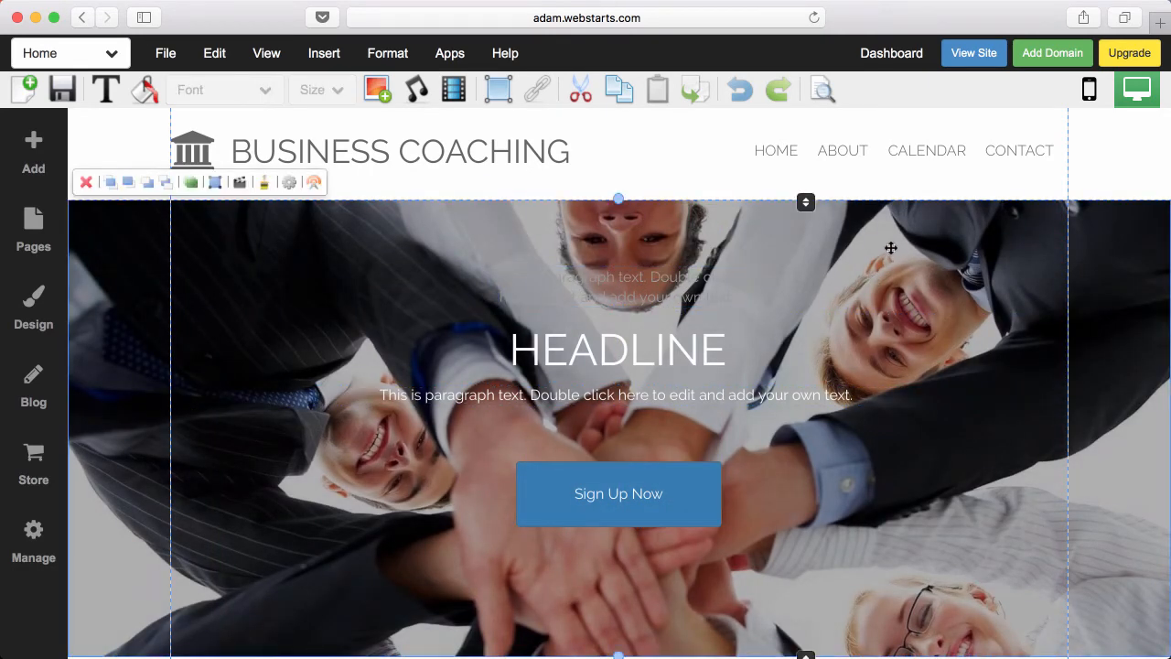
{"action": "mouse_move", "coordinate": [915, 216]}
{"action": "left_mouse_down"}
{"action": "mouse_move", "coordinate": [921, 395]}
{"action": "mouse_move", "coordinate": [926, 221]}
{"action": "left_mouse_up"}
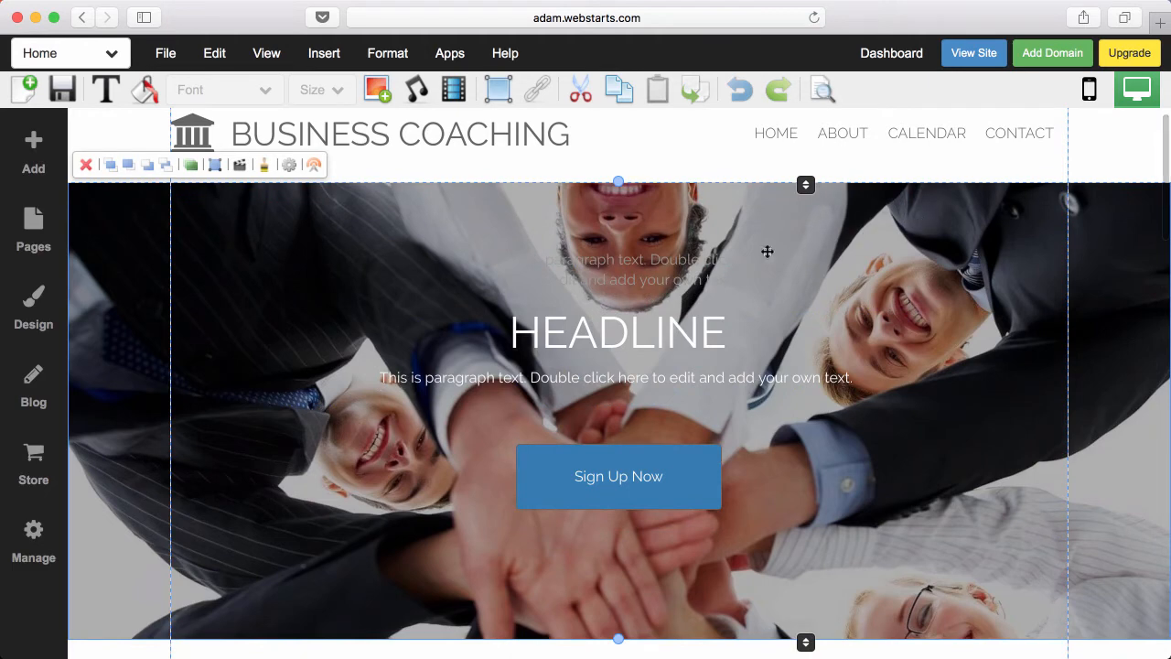
{"action": "left_click", "coordinate": [664, 263]}
{"action": "mouse_move", "coordinate": [664, 262]}
{"action": "left_mouse_down"}
{"action": "mouse_move", "coordinate": [409, 336]}
{"action": "mouse_move", "coordinate": [552, 576]}
{"action": "mouse_move", "coordinate": [892, 471]}
{"action": "mouse_move", "coordinate": [795, 293]}
{"action": "mouse_move", "coordinate": [685, 259]}
{"action": "left_mouse_up"}
{"action": "left_click", "coordinate": [511, 228]}
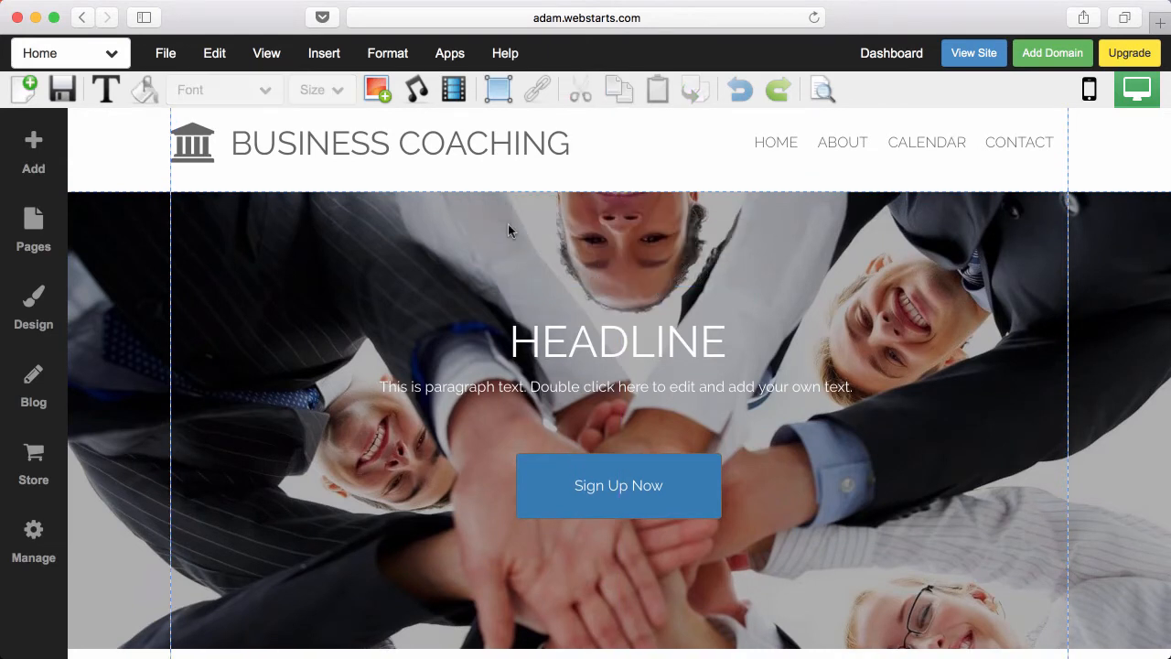
- Push the hero section and everything beneath it down the page, check the shifted content, and move it all back up beneath the header
{"action": "left_click", "coordinate": [844, 243]}
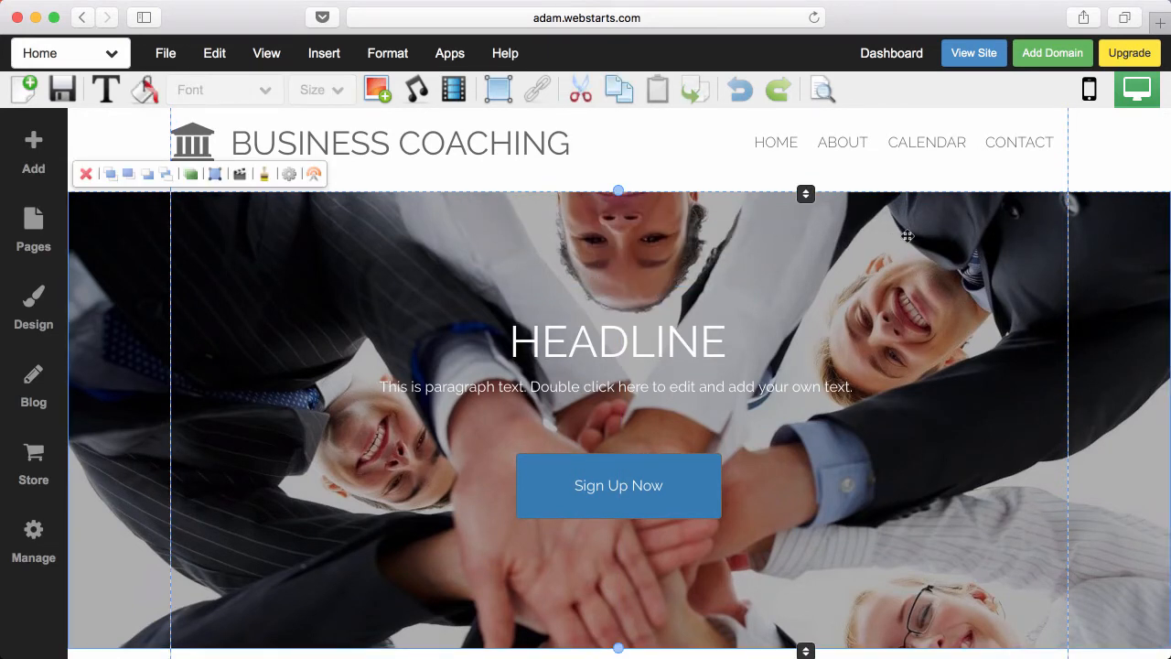
{"action": "left_click_drag", "start_coordinate": [906, 236], "coordinate": [951, 217]}
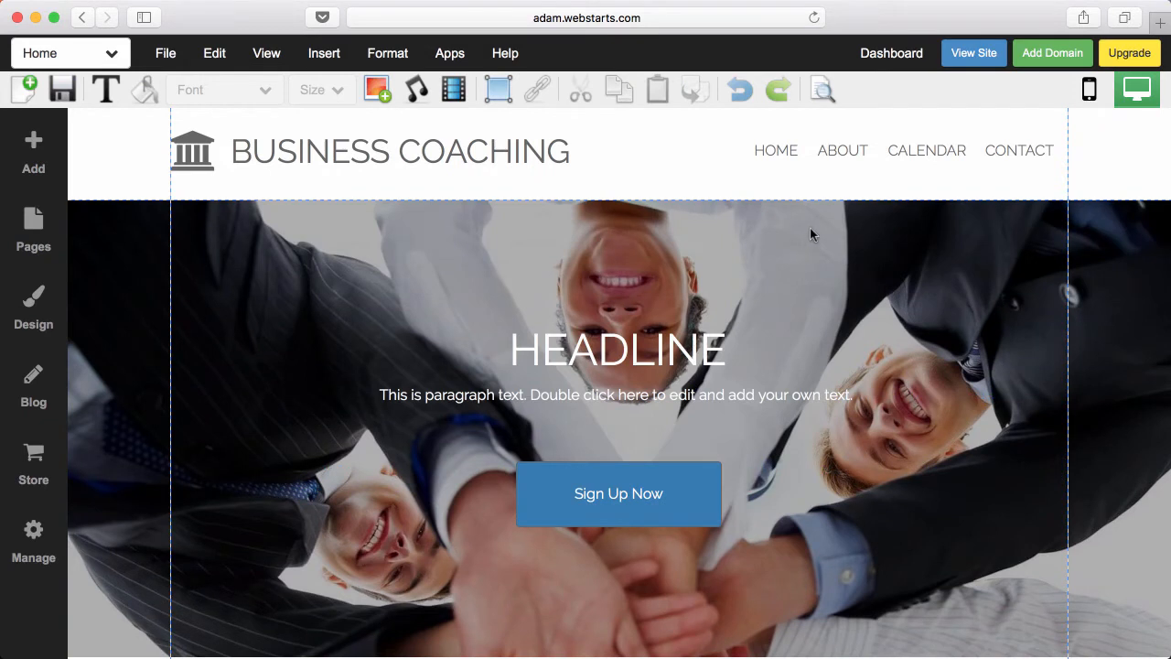
{"action": "left_click", "coordinate": [811, 234]}
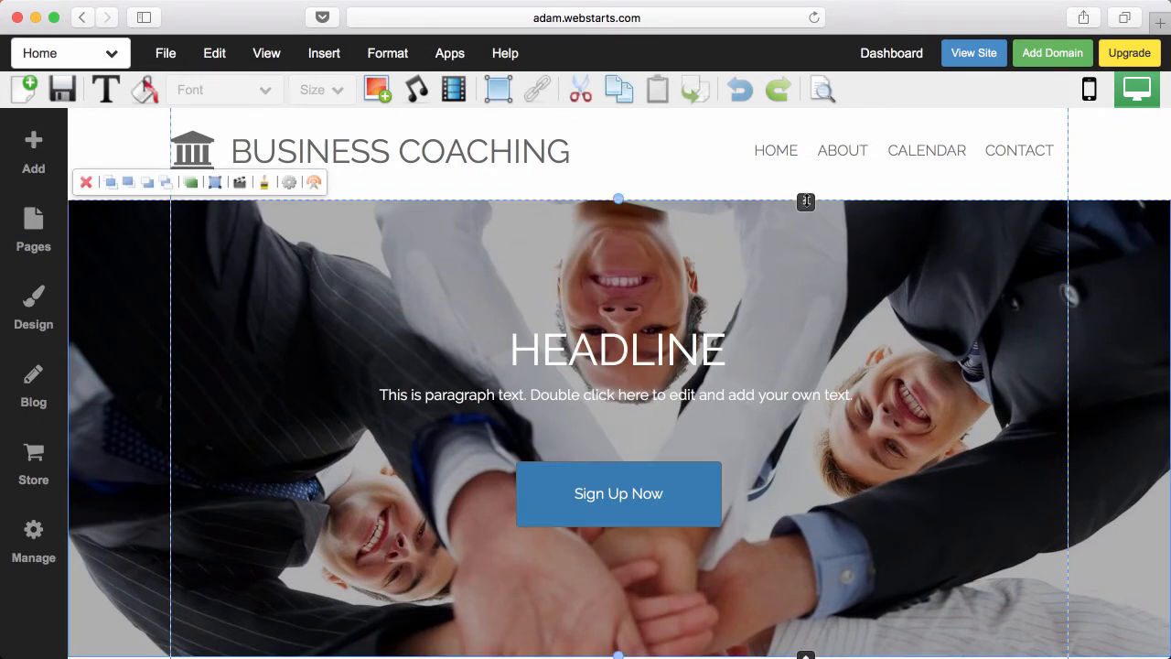
{"action": "left_click_drag", "start_coordinate": [806, 202], "coordinate": [795, 505]}
{"action": "scroll", "coordinate": [794, 508], "scroll_direction": "down", "scroll_amount": 10}
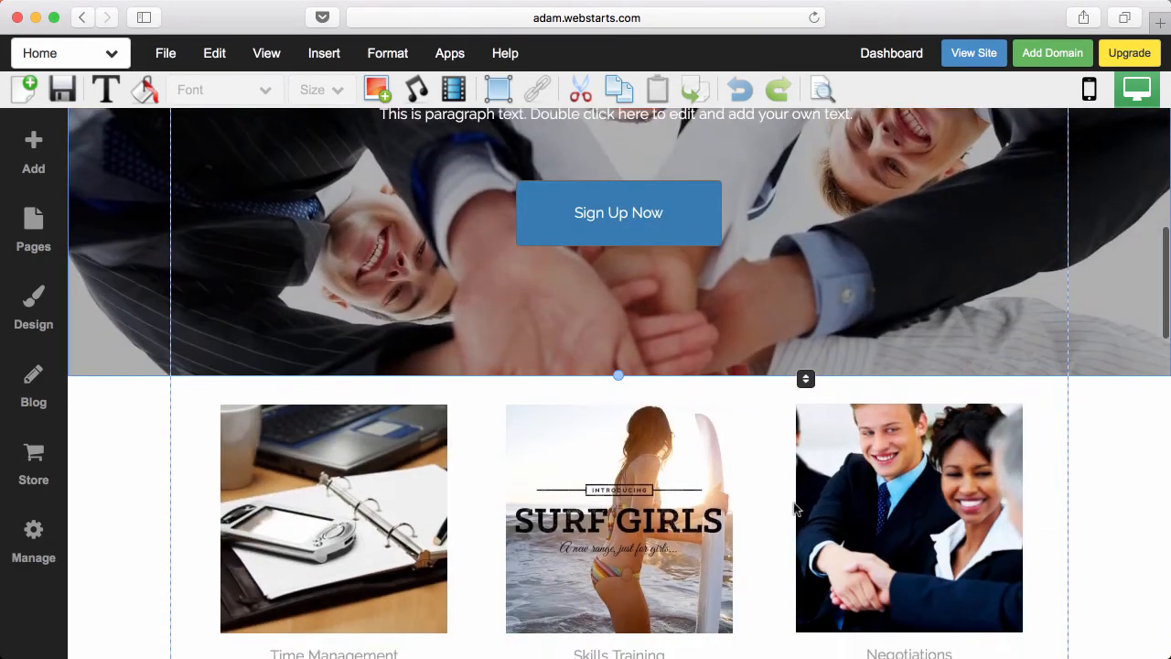
{"action": "scroll", "coordinate": [794, 509], "scroll_direction": "down", "scroll_amount": 6}
{"action": "scroll", "coordinate": [795, 509], "scroll_direction": "up", "scroll_amount": 15}
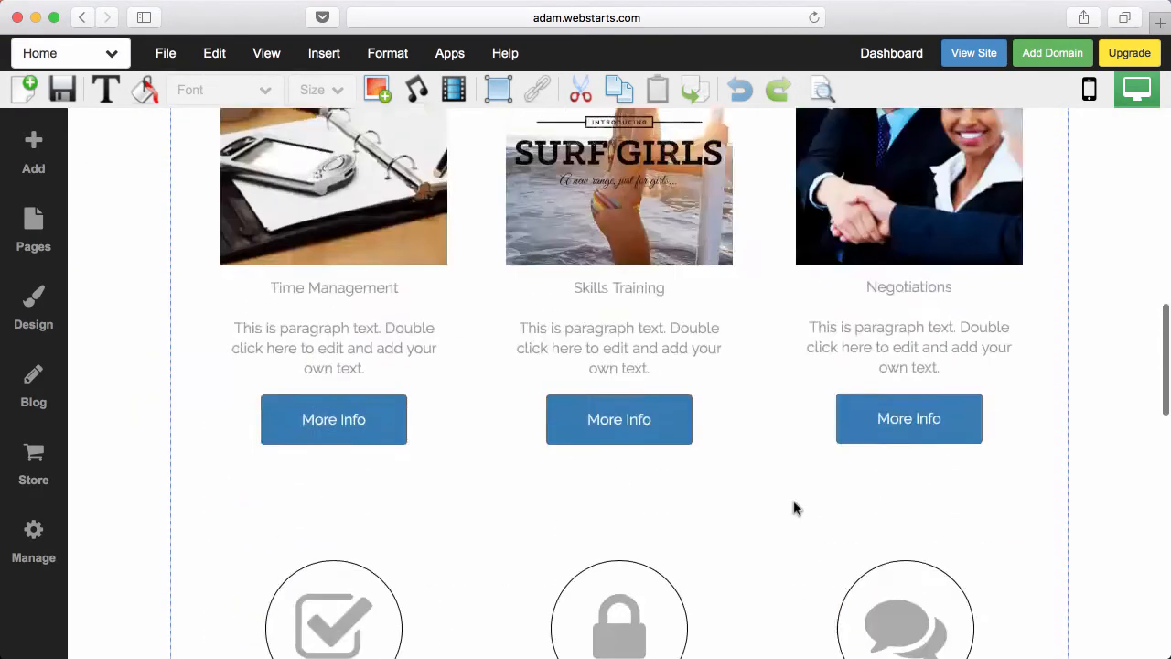
{"action": "scroll", "coordinate": [796, 502], "scroll_direction": "up", "scroll_amount": 3}
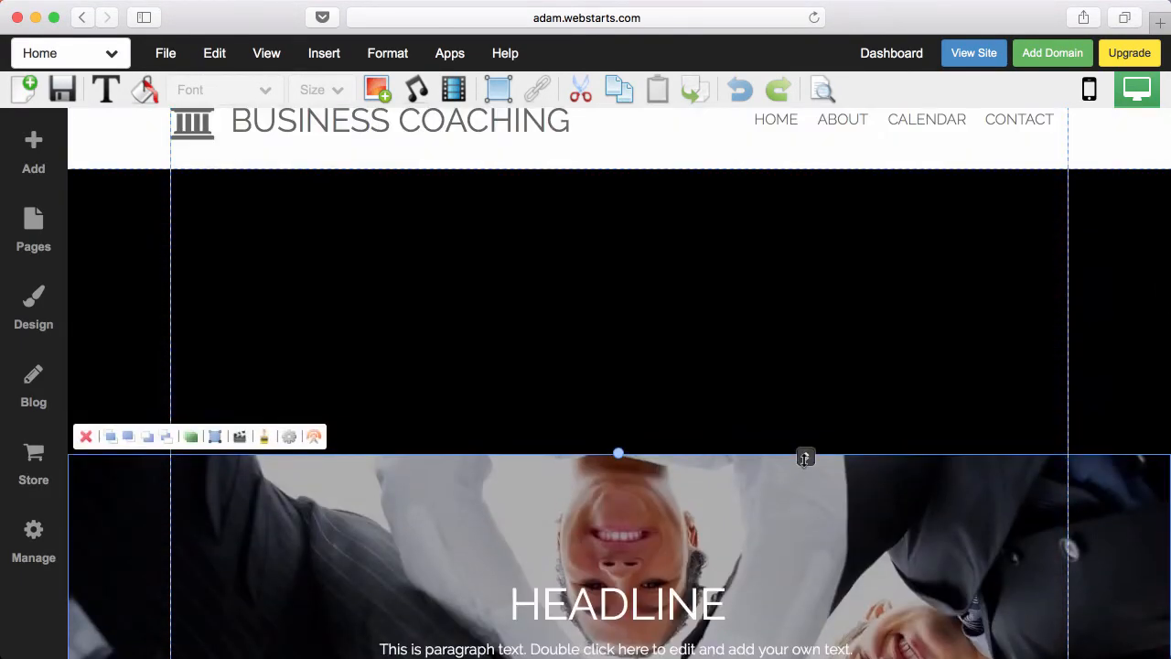
{"action": "left_click_drag", "start_coordinate": [804, 459], "coordinate": [805, 214]}
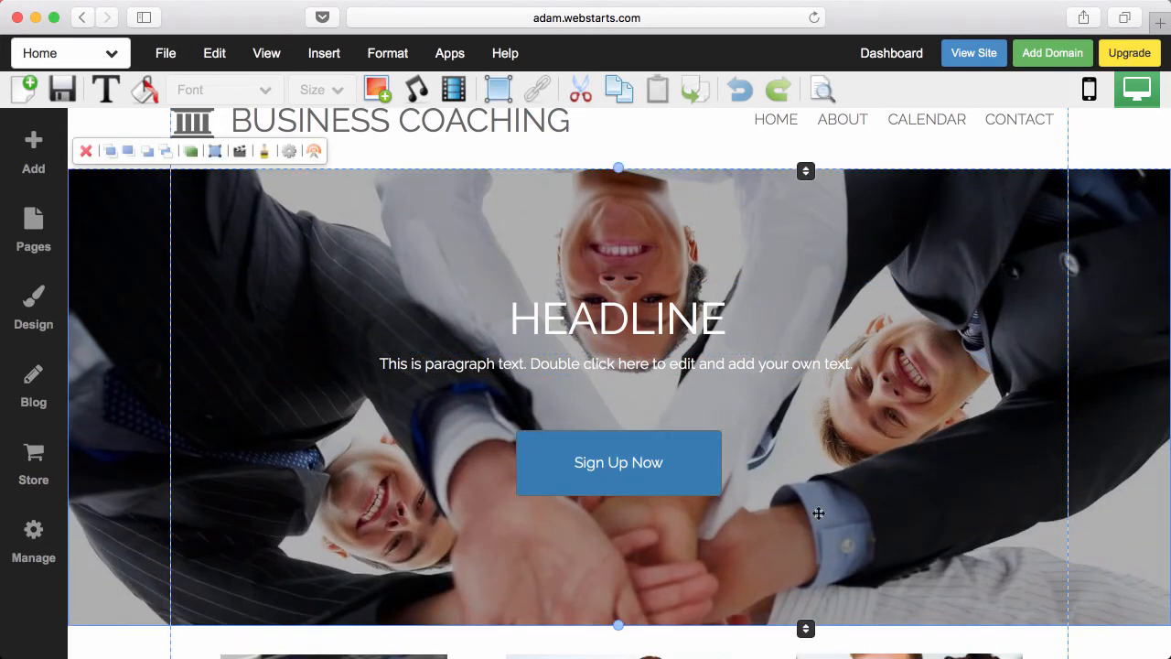
- Look over the Home page from the hero section down to the Who we are blocks and back
{"action": "scroll", "coordinate": [818, 512], "scroll_direction": "down", "scroll_amount": 4}
{"action": "scroll", "coordinate": [818, 513], "scroll_direction": "down", "scroll_amount": 15}
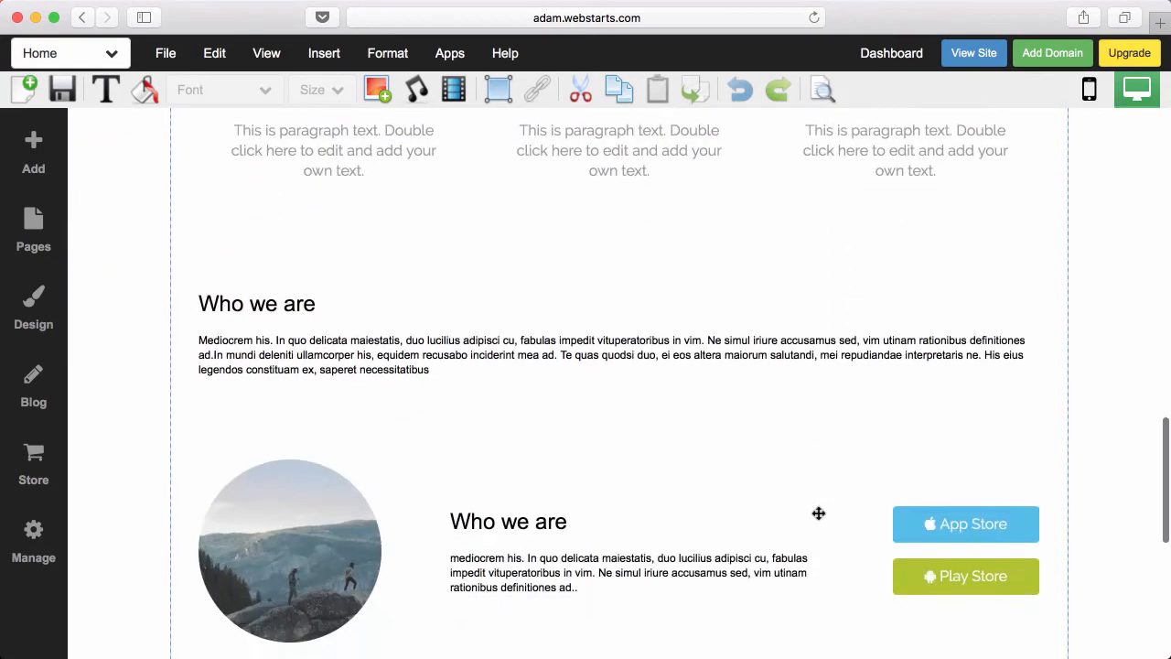
{"action": "scroll", "coordinate": [818, 515], "scroll_direction": "up", "scroll_amount": 20}
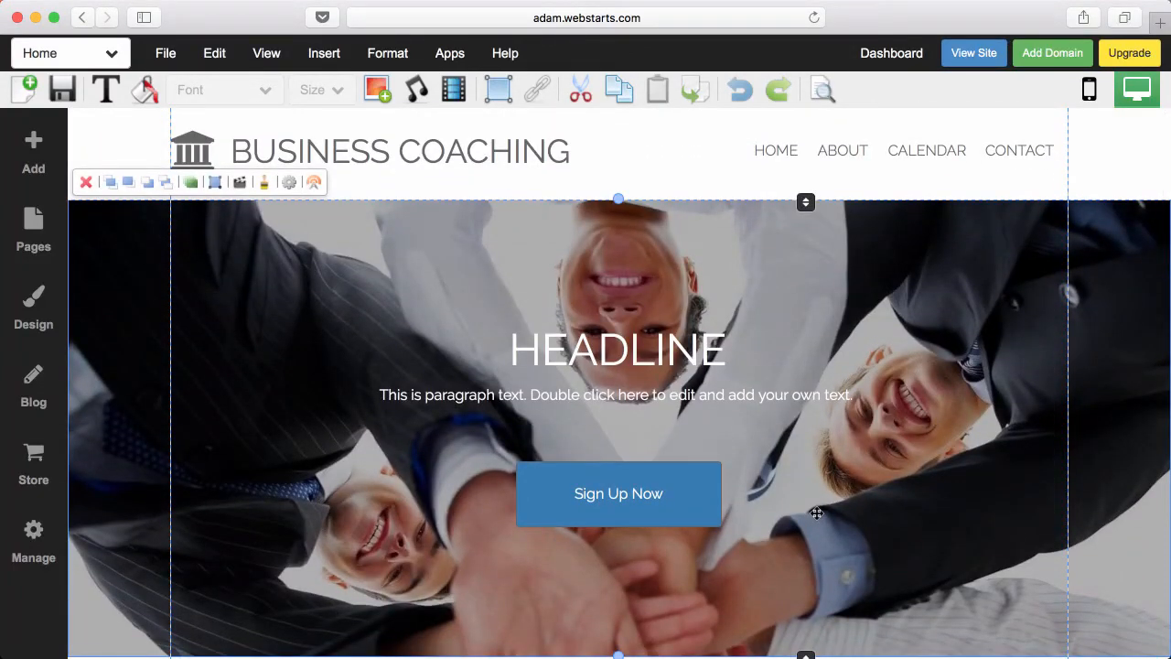
{"action": "scroll", "coordinate": [817, 514], "scroll_direction": "down", "scroll_amount": 4}
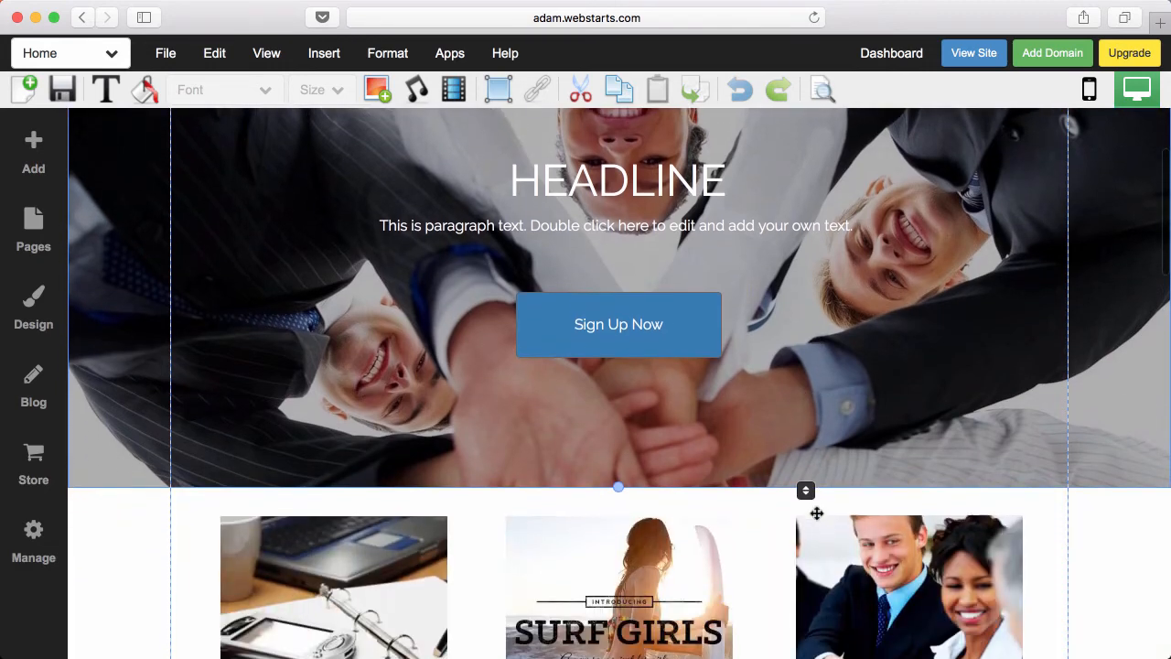
{"action": "scroll", "coordinate": [815, 540], "scroll_direction": "up", "scroll_amount": 2}
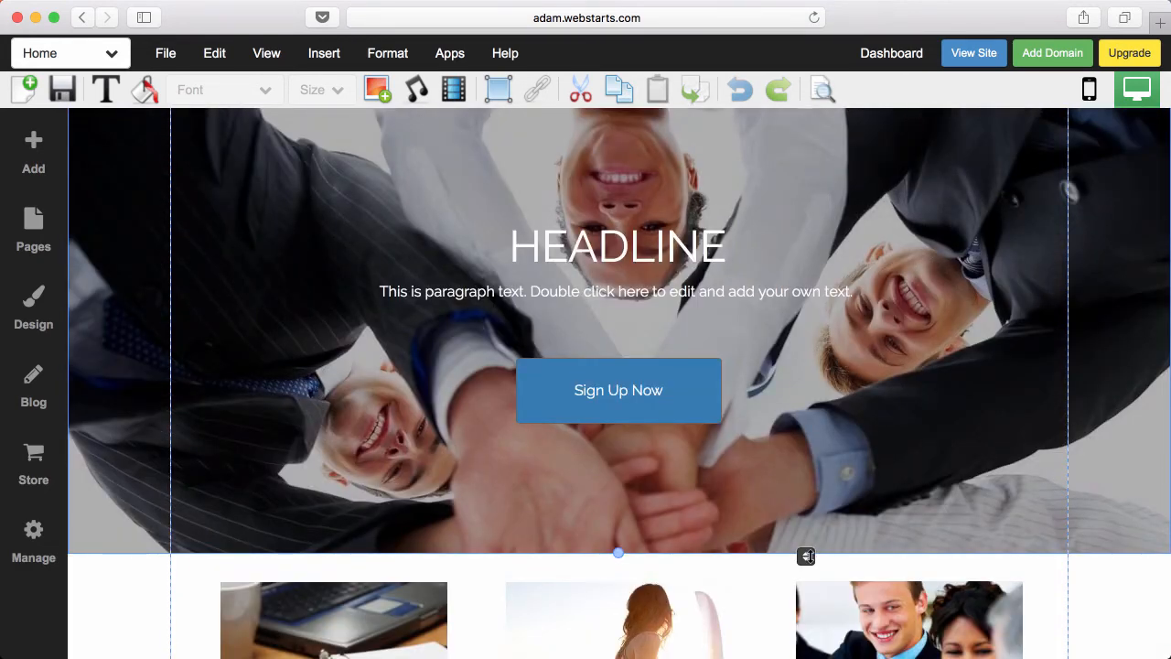
- Try pushing the hero's headline, text and button down so the section grows taller, and undo the change
{"action": "scroll", "coordinate": [620, 382], "scroll_direction": "up", "scroll_amount": 3}
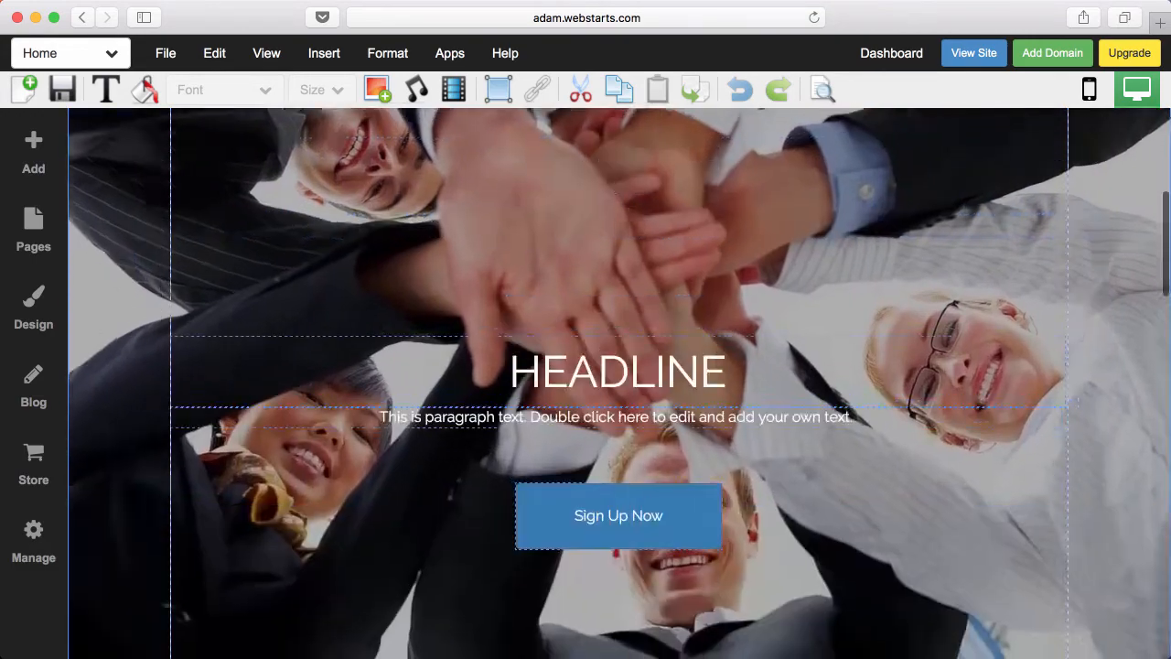
{"action": "scroll", "coordinate": [806, 556], "scroll_direction": "down", "scroll_amount": 3}
{"action": "scroll", "coordinate": [824, 511], "scroll_direction": "up", "scroll_amount": 7}
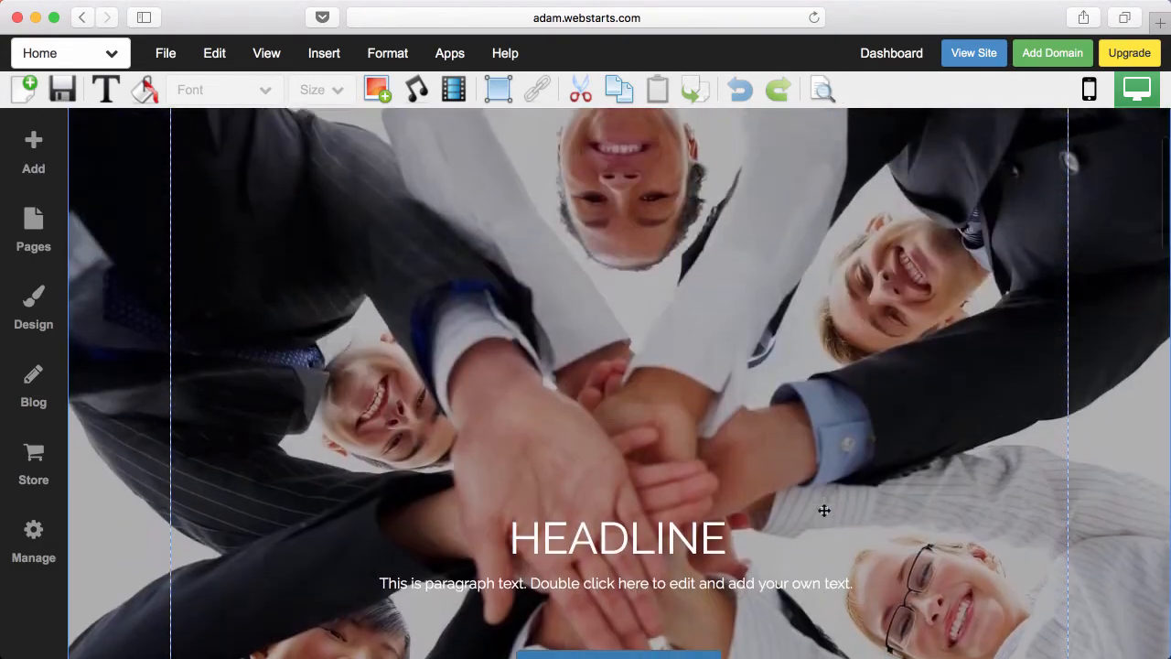
{"action": "scroll", "coordinate": [824, 511], "scroll_direction": "up", "scroll_amount": 4}
{"action": "scroll", "coordinate": [824, 511], "scroll_direction": "down", "scroll_amount": 10}
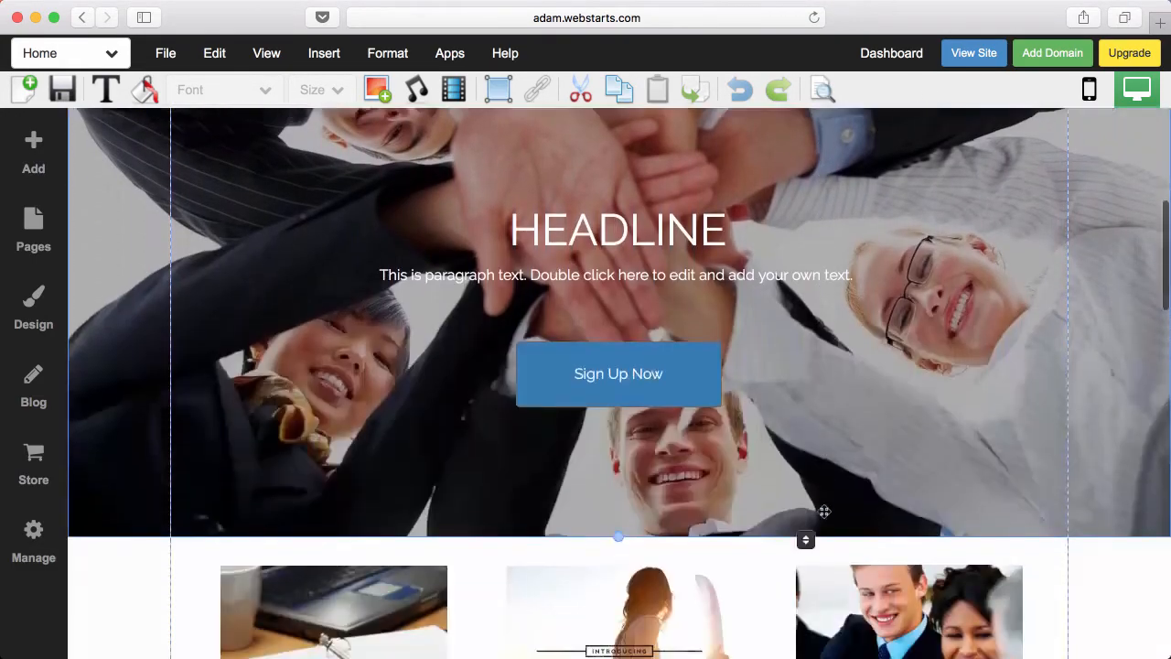
{"action": "scroll", "coordinate": [823, 510], "scroll_direction": "down", "scroll_amount": 15}
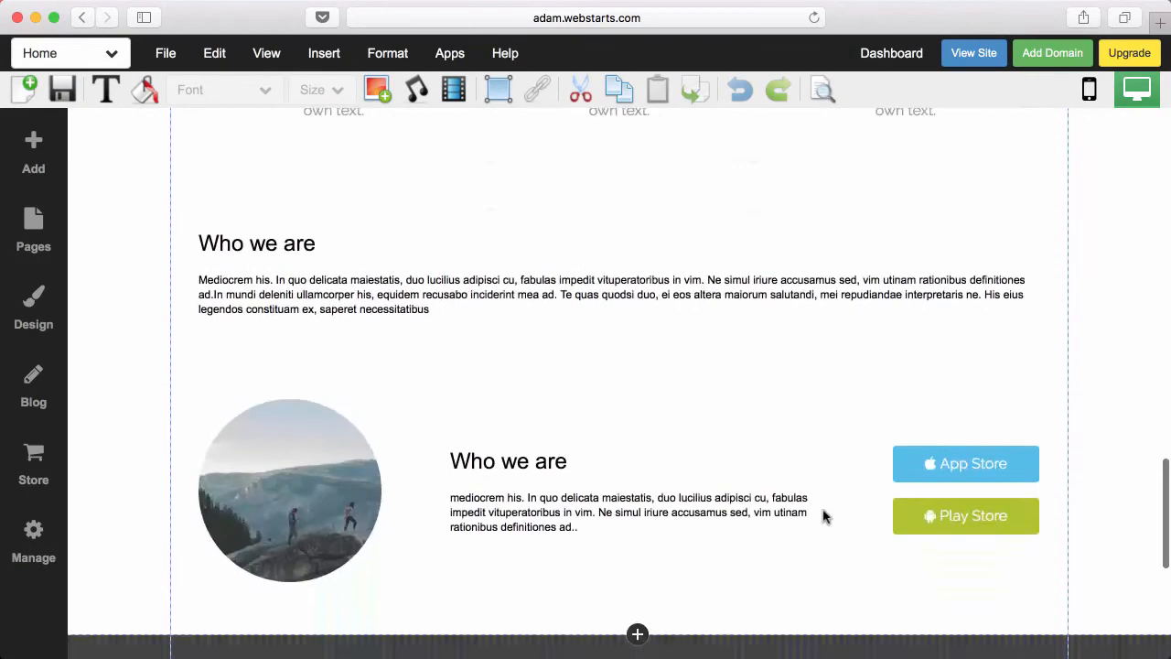
{"action": "left_click", "coordinate": [735, 99]}
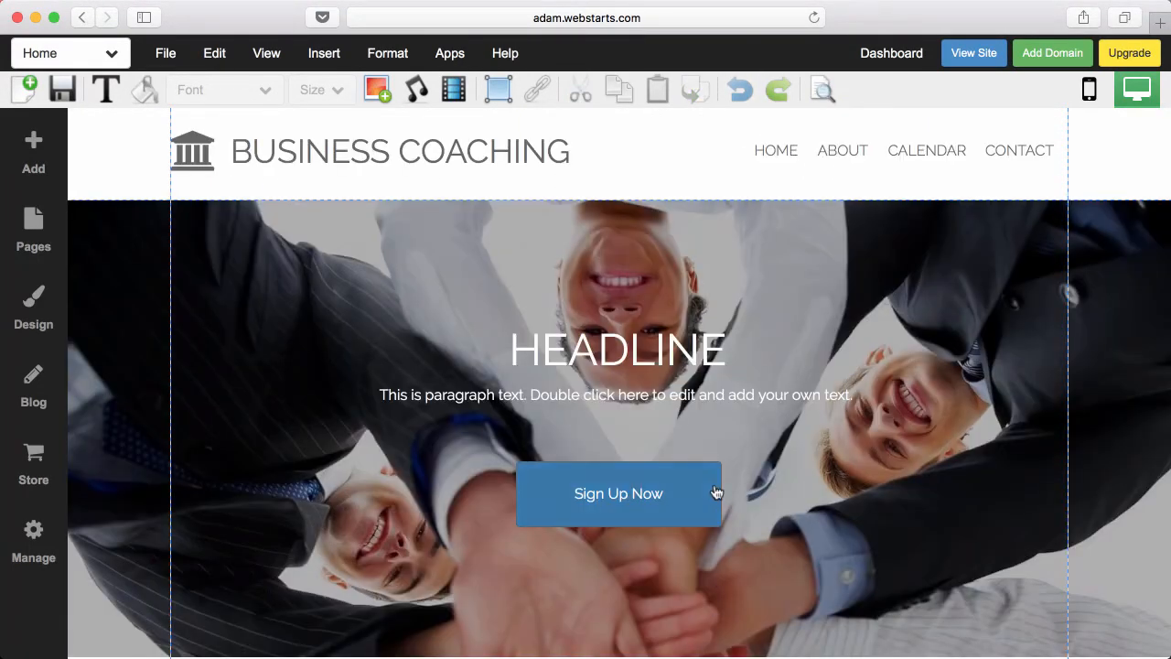
- Select the HEADLINE text to look at its element tools, including Bring to Front, and deselect it
{"action": "left_click", "coordinate": [621, 342]}
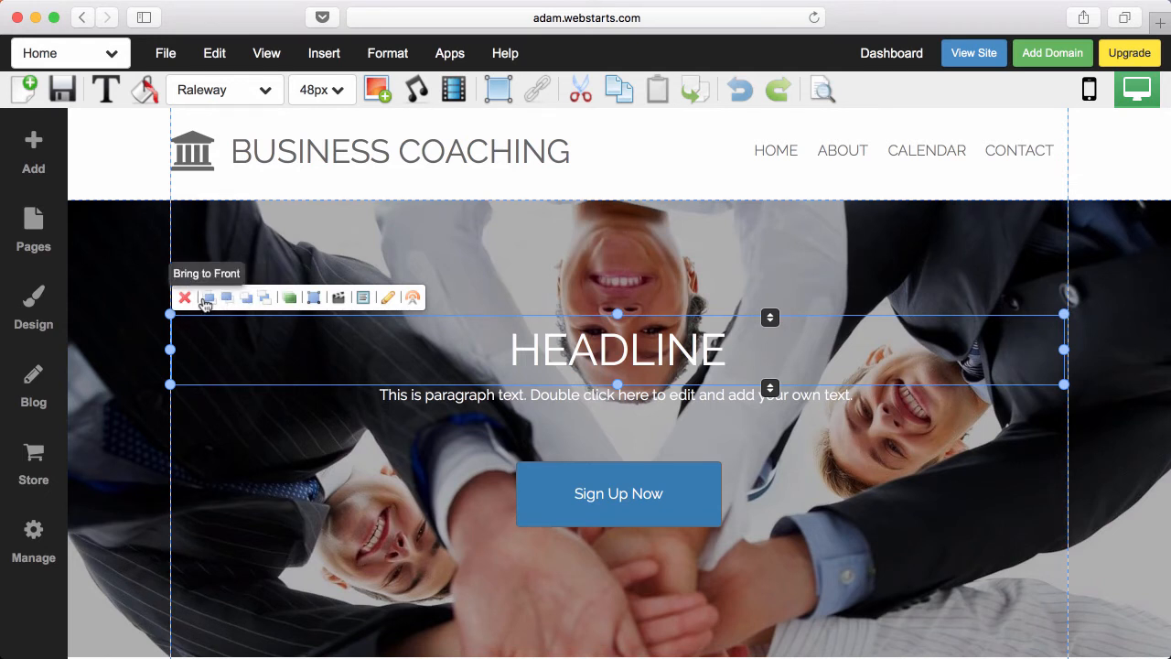
{"action": "left_click", "coordinate": [209, 274]}
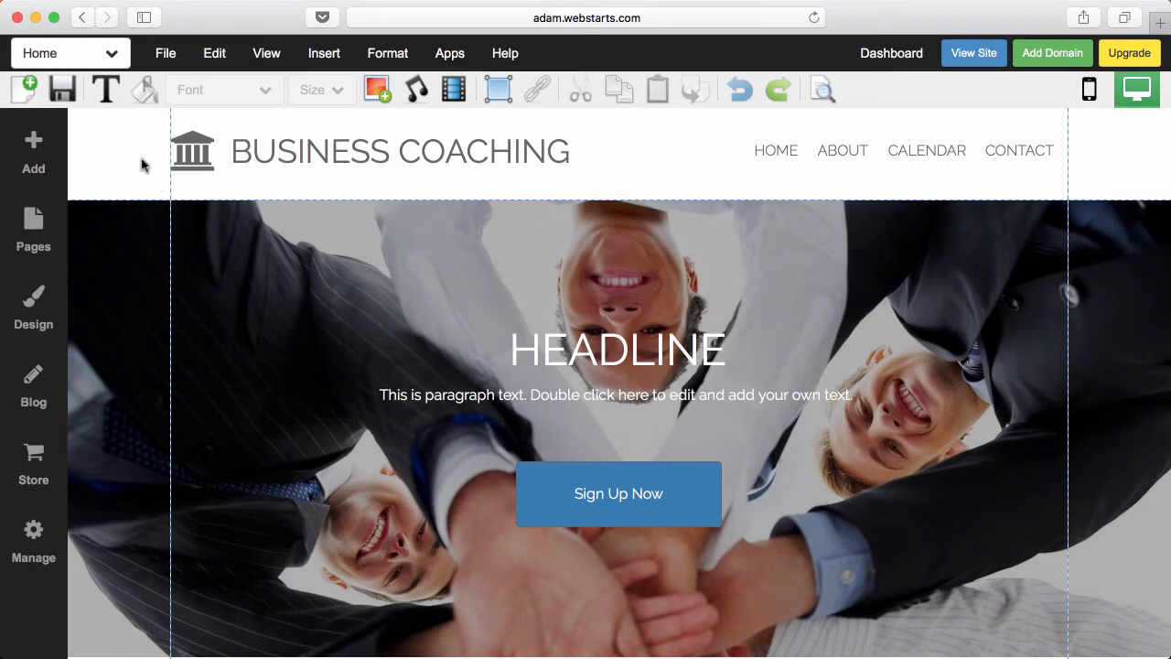
- Switch from the Home page to the About page for editing
{"action": "left_click", "coordinate": [111, 54]}
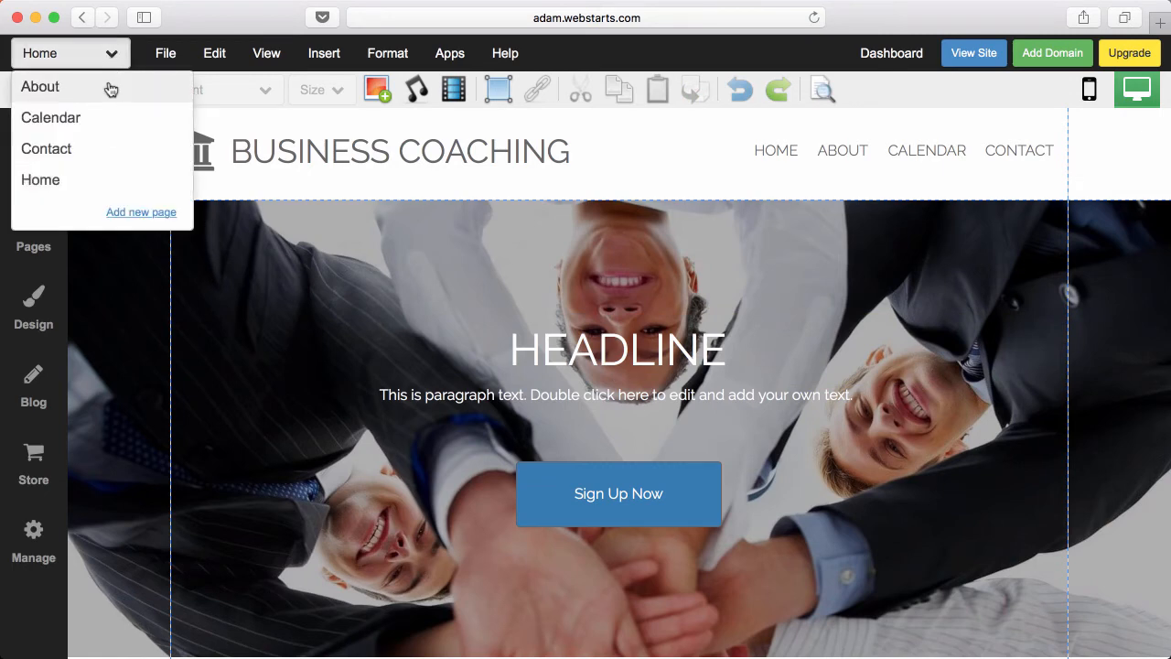
{"action": "left_click", "coordinate": [41, 87]}
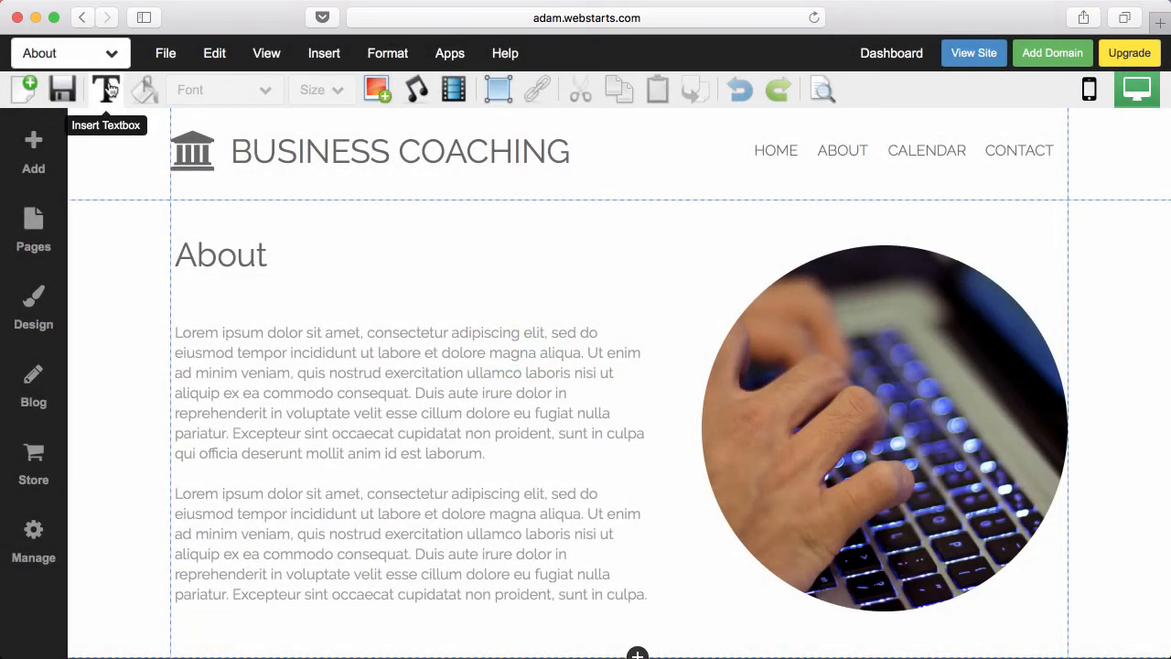
{"action": "left_click", "coordinate": [108, 89]}
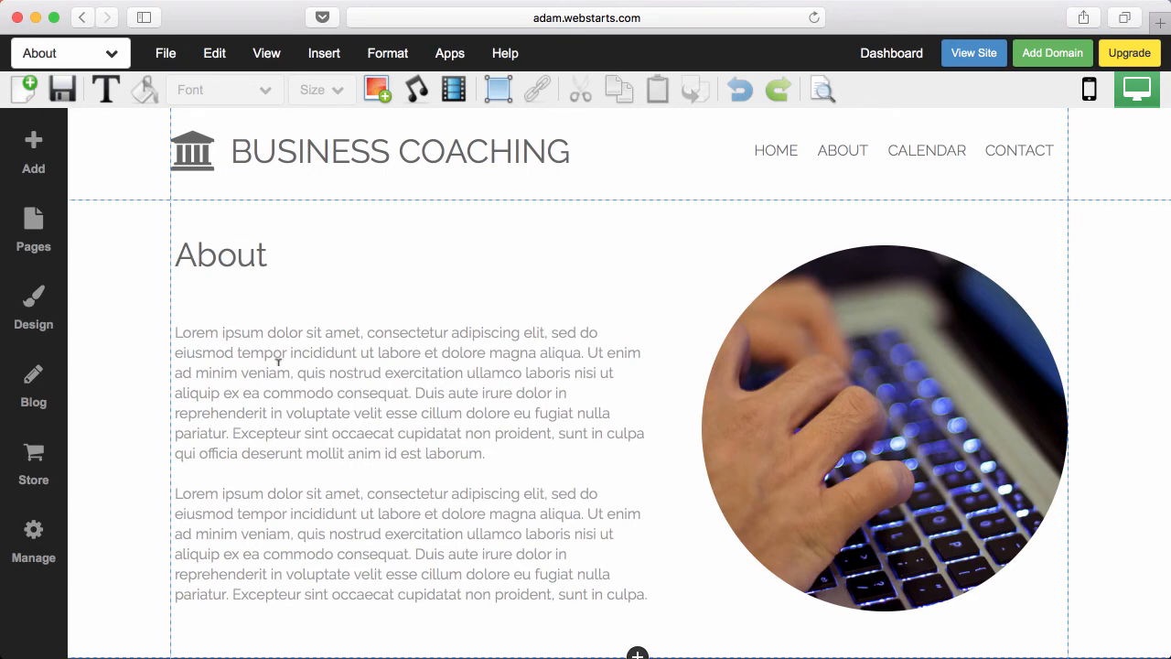
- Create a new page named Service as a copy of the About page
{"action": "left_click", "coordinate": [27, 89]}
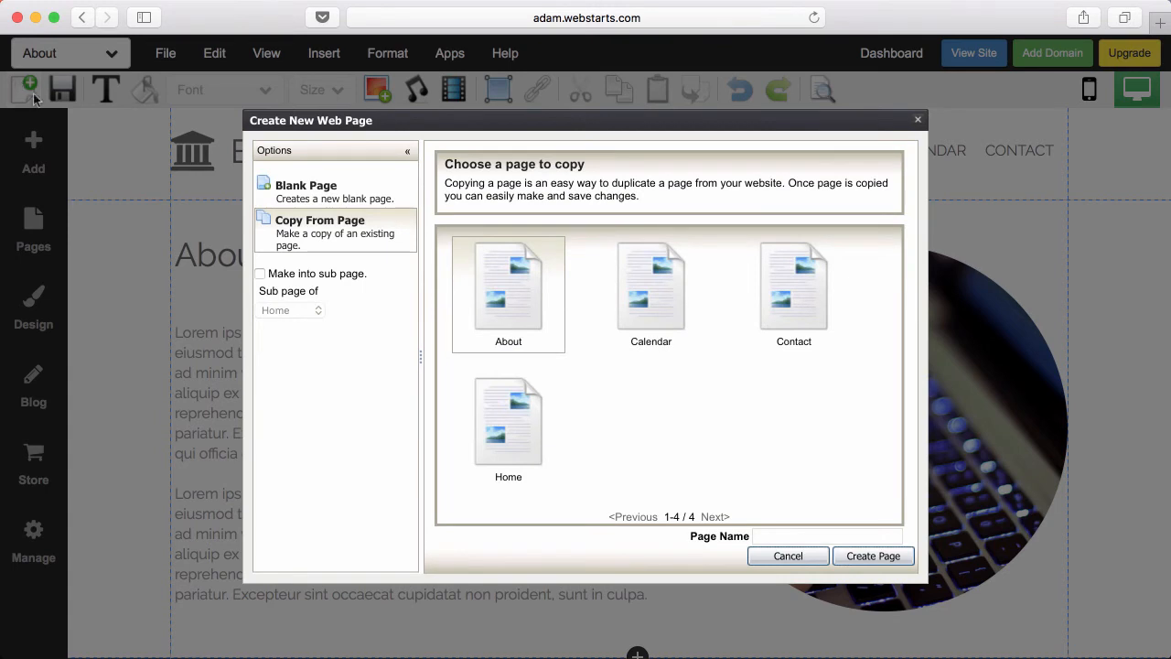
{"action": "left_click", "coordinate": [304, 186]}
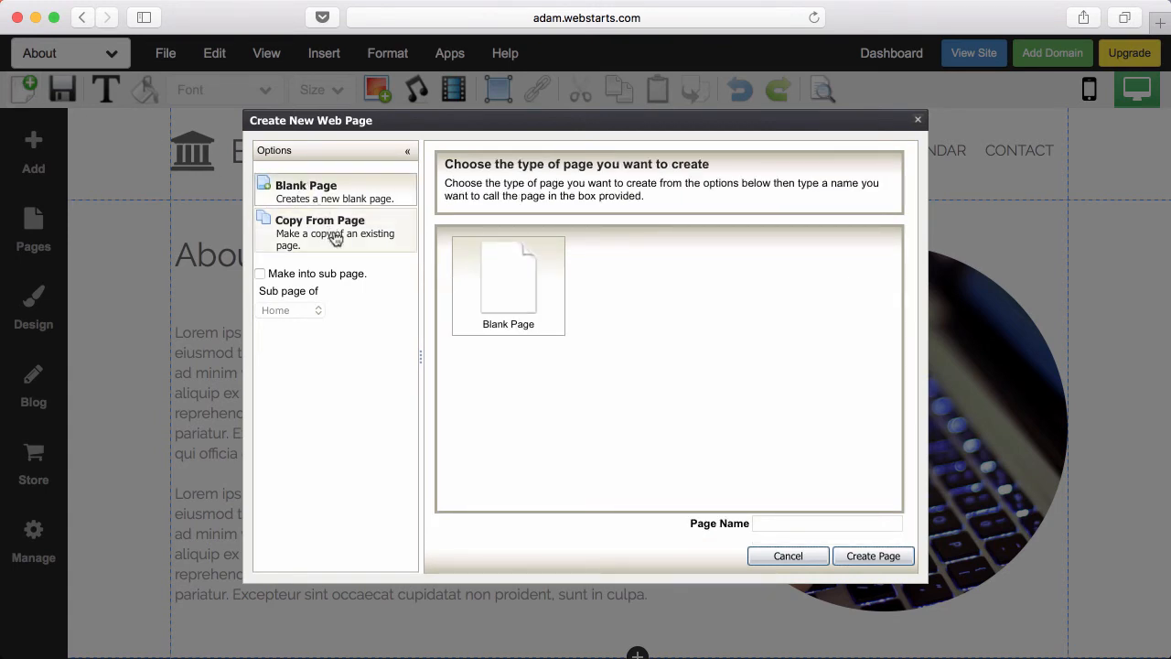
{"action": "left_click", "coordinate": [378, 242]}
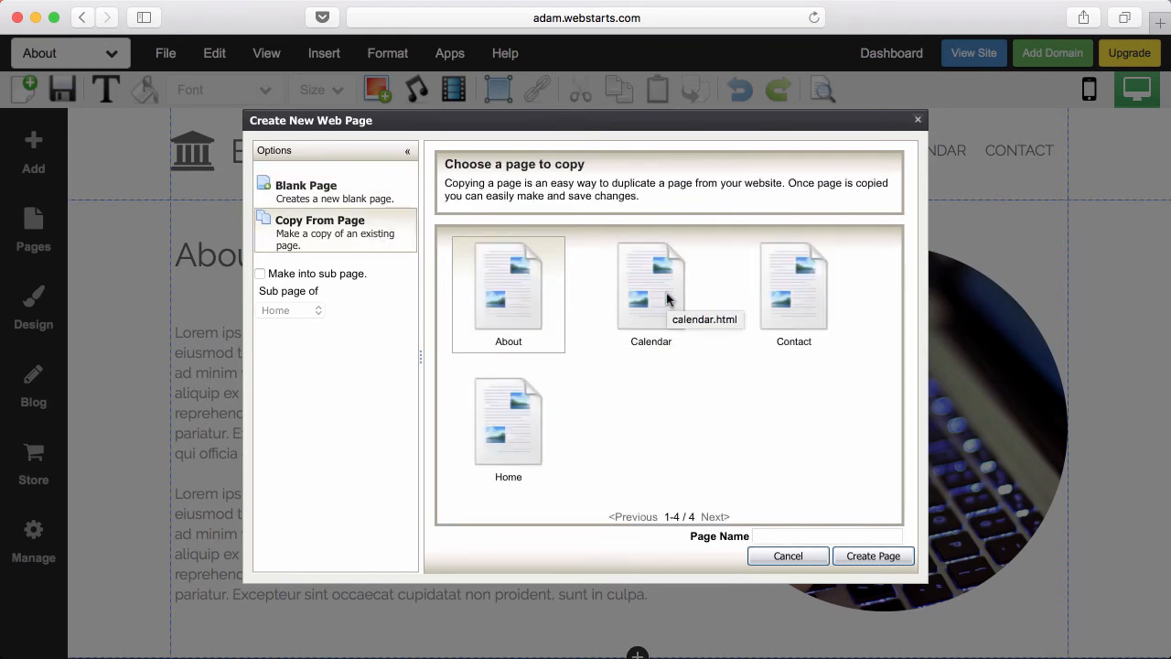
{"action": "left_click", "coordinate": [791, 535]}
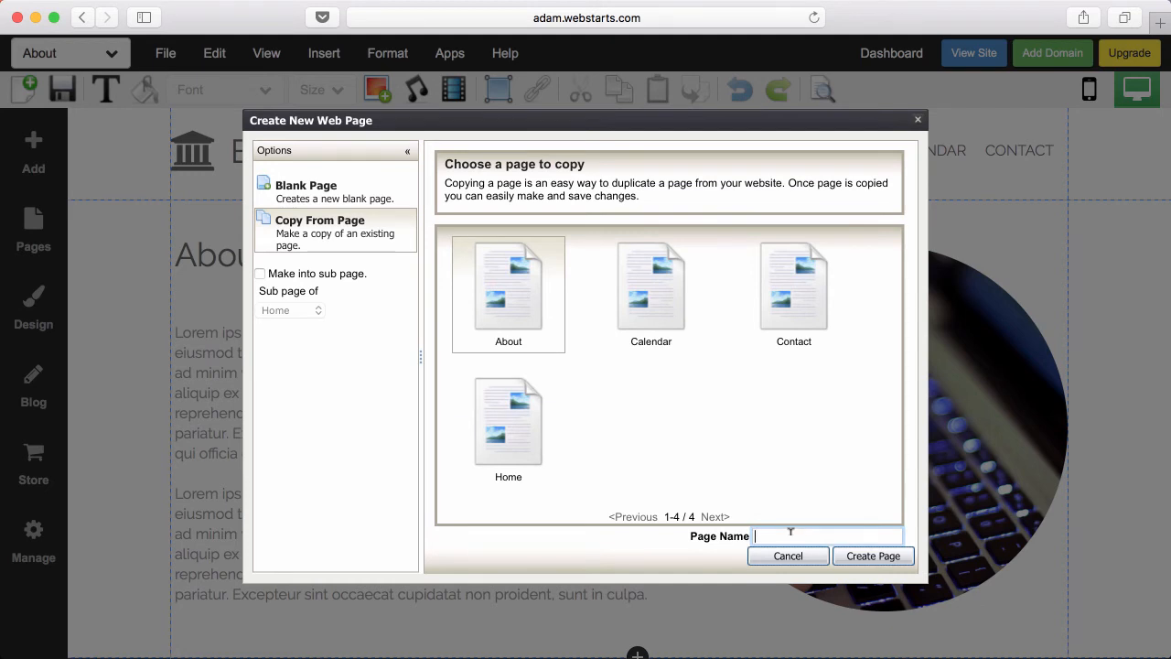
{"action": "type", "text": "SER"}
{"action": "key", "text": "BackSpace"}
{"action": "key", "text": "BackSpace"}
{"action": "type", "text": "ervice"}
{"action": "left_click", "coordinate": [865, 557]}
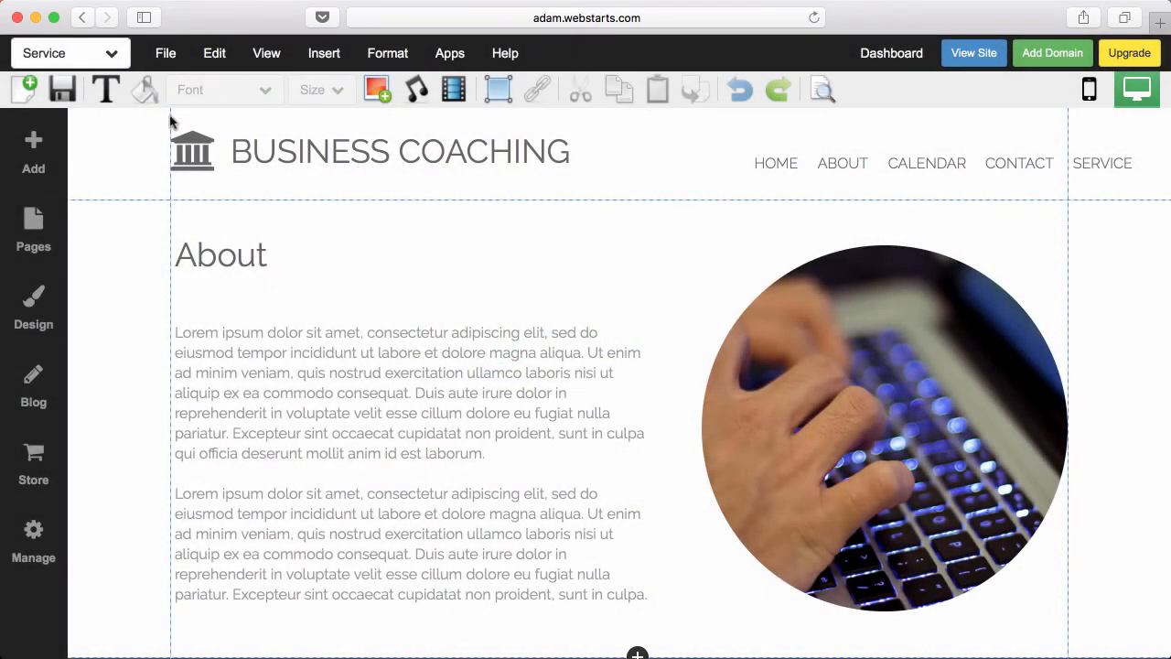
- Shift the header's navigation menu left so the SERVICE link fits inside the page guides, and go back to the Home page
{"action": "left_click", "coordinate": [323, 338]}
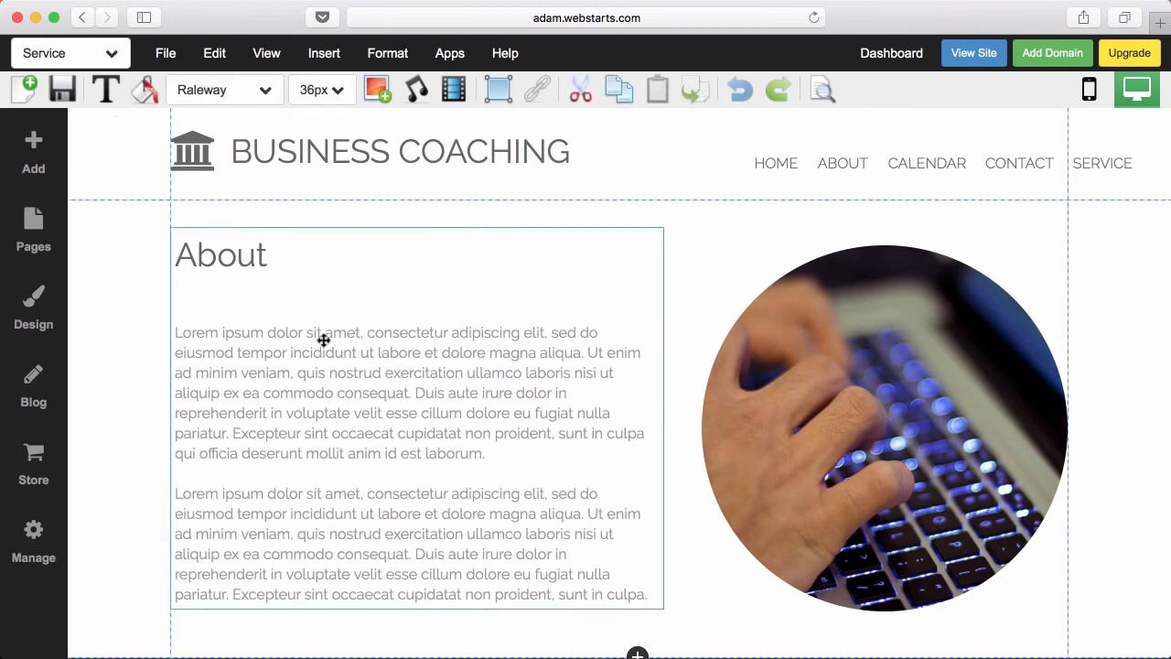
{"action": "left_click", "coordinate": [607, 311]}
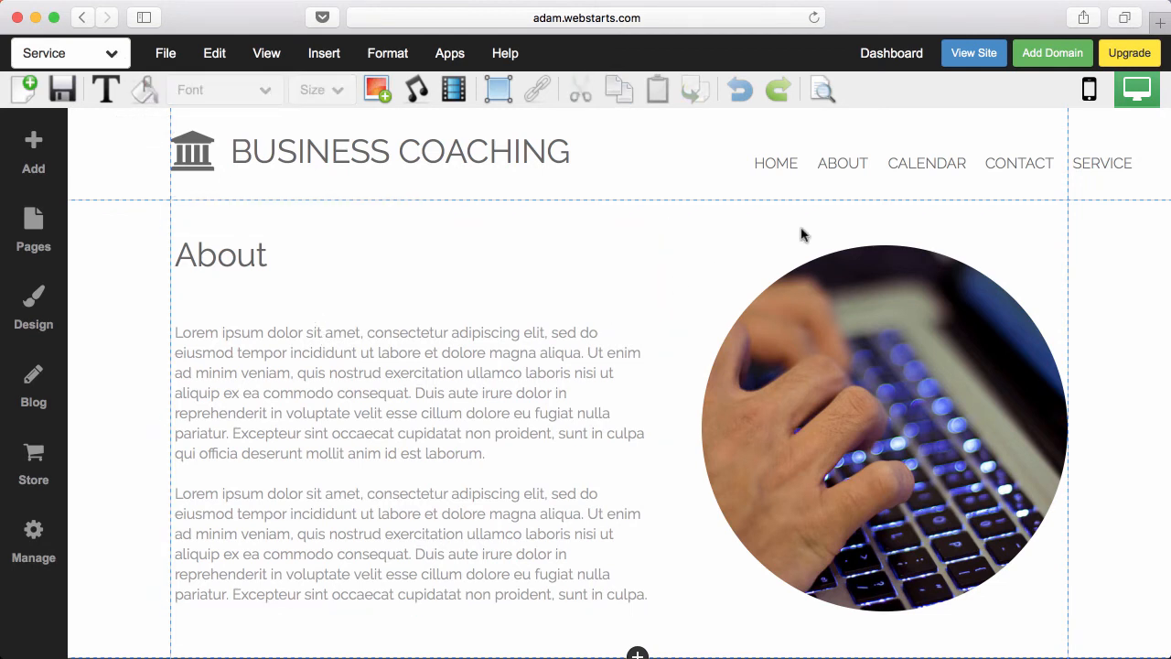
{"action": "left_click", "coordinate": [1095, 172]}
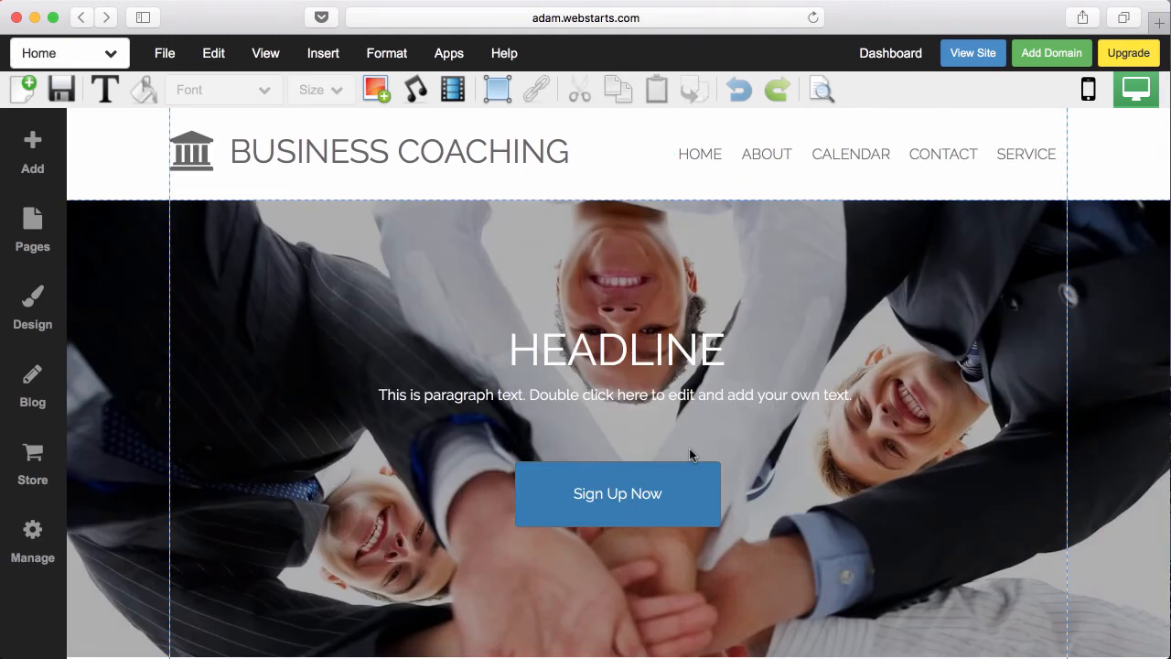
- Start adding a domain and check whether areallywackyandcrazydomain.com can be registered as a new domain name
{"action": "left_click", "coordinate": [1043, 57]}
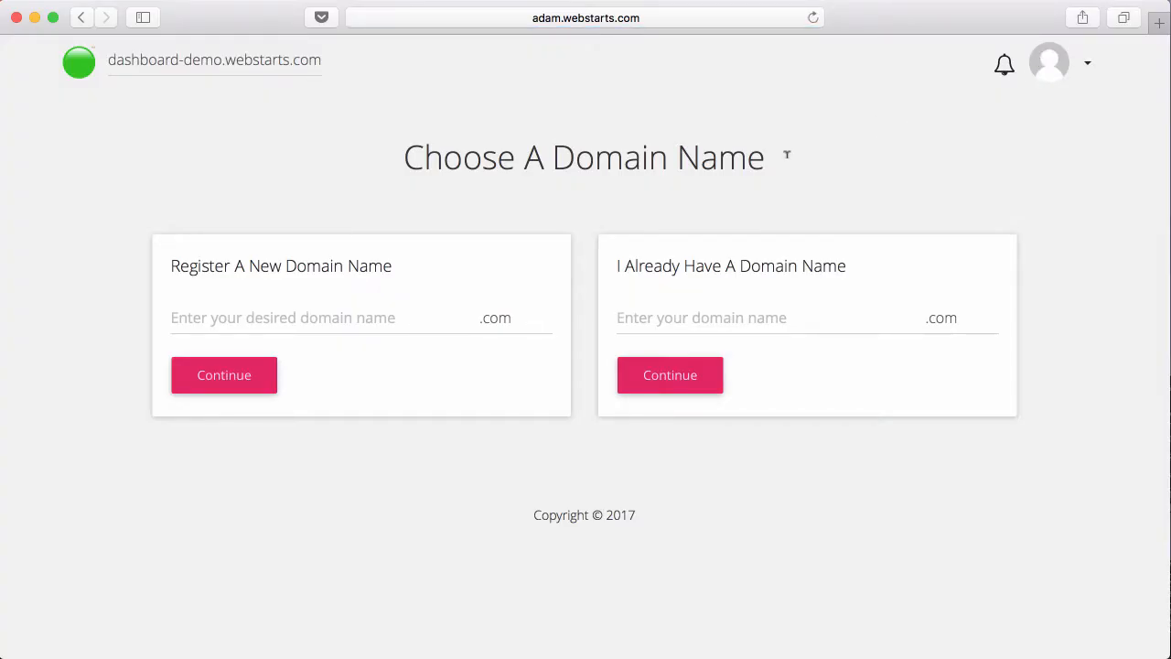
{"action": "left_click", "coordinate": [412, 322]}
{"action": "left_click", "coordinate": [670, 319]}
{"action": "left_click", "coordinate": [541, 450]}
{"action": "left_click", "coordinate": [403, 319]}
{"action": "key", "text": "Tab"}
{"action": "left_click", "coordinate": [437, 307]}
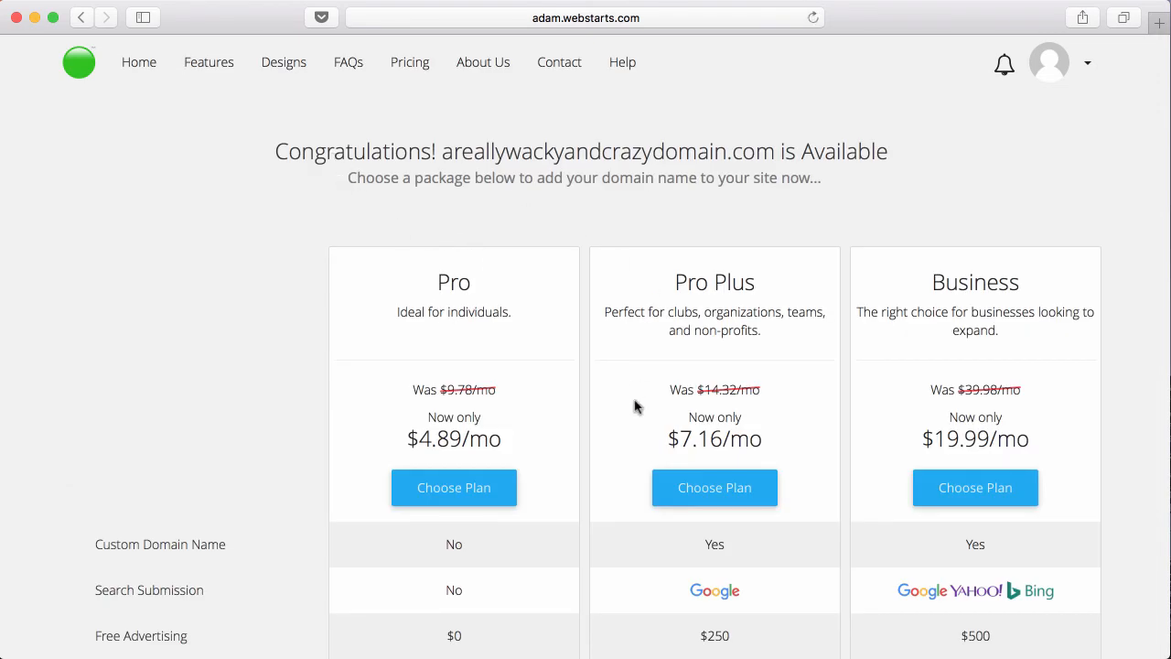
- Compare the Pro, Pro Plus and Business packages for the domain, and return to the site dashboard
{"action": "scroll", "coordinate": [636, 407], "scroll_direction": "down", "scroll_amount": 5}
{"action": "scroll", "coordinate": [636, 407], "scroll_direction": "up", "scroll_amount": 2}
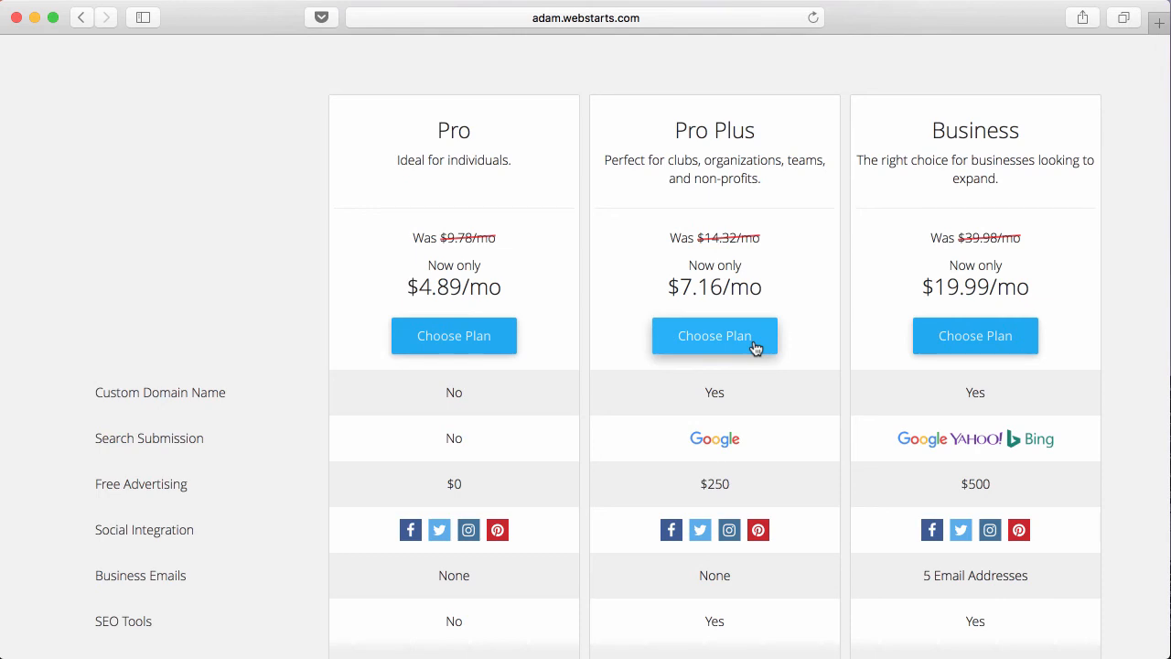
{"action": "scroll", "coordinate": [755, 348], "scroll_direction": "up", "scroll_amount": 3}
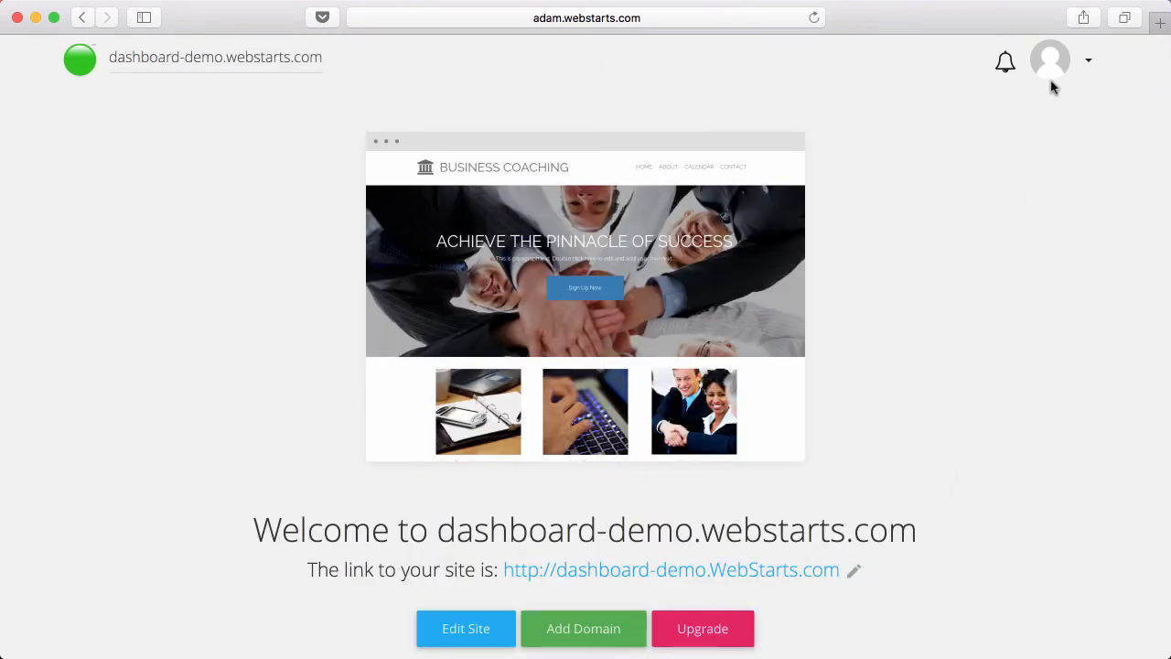
- In the account settings, change the profile picture to the account holder's portrait from the Pictures folder and save the personal information
{"action": "left_click", "coordinate": [1096, 64]}
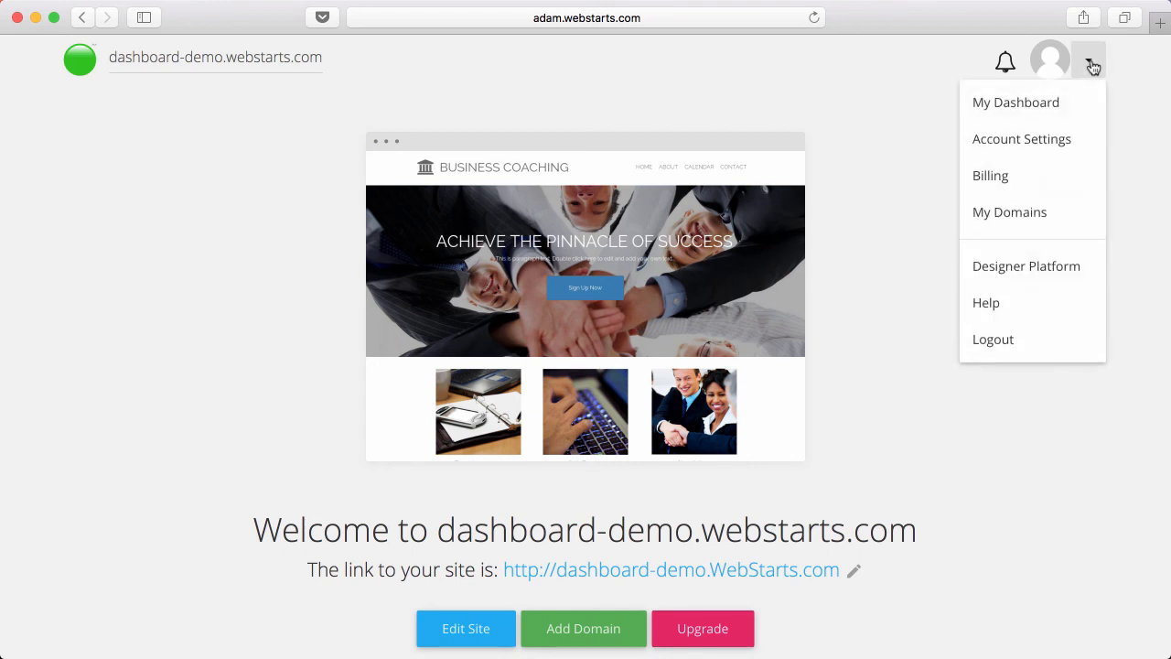
{"action": "left_click", "coordinate": [1062, 135]}
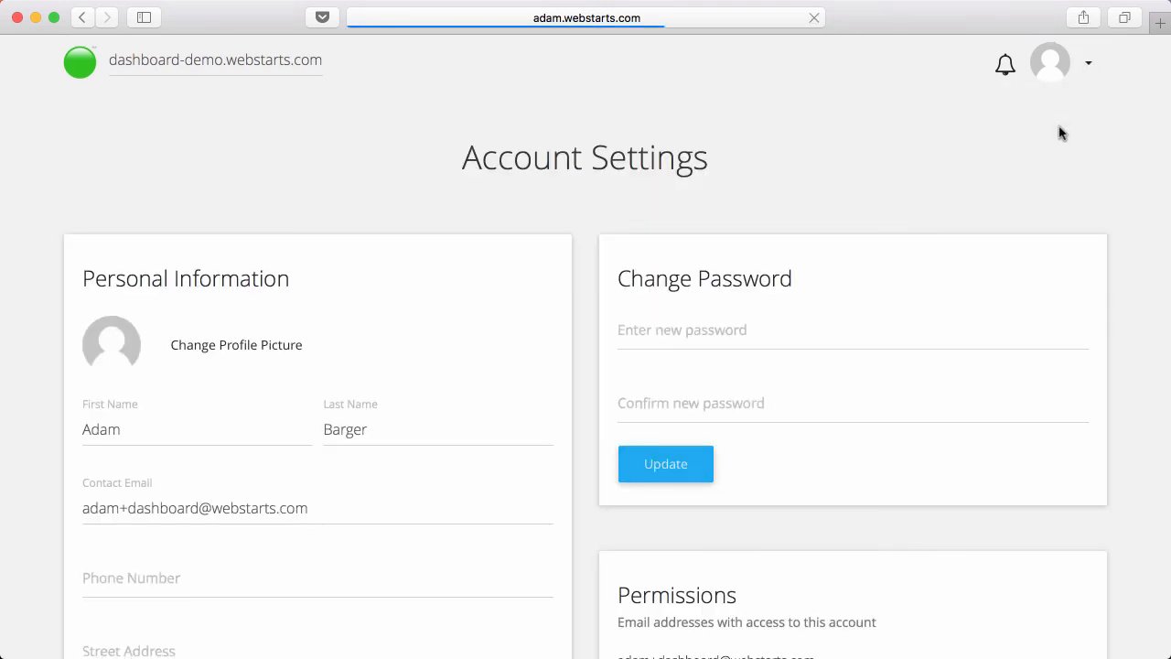
{"action": "left_click", "coordinate": [272, 344]}
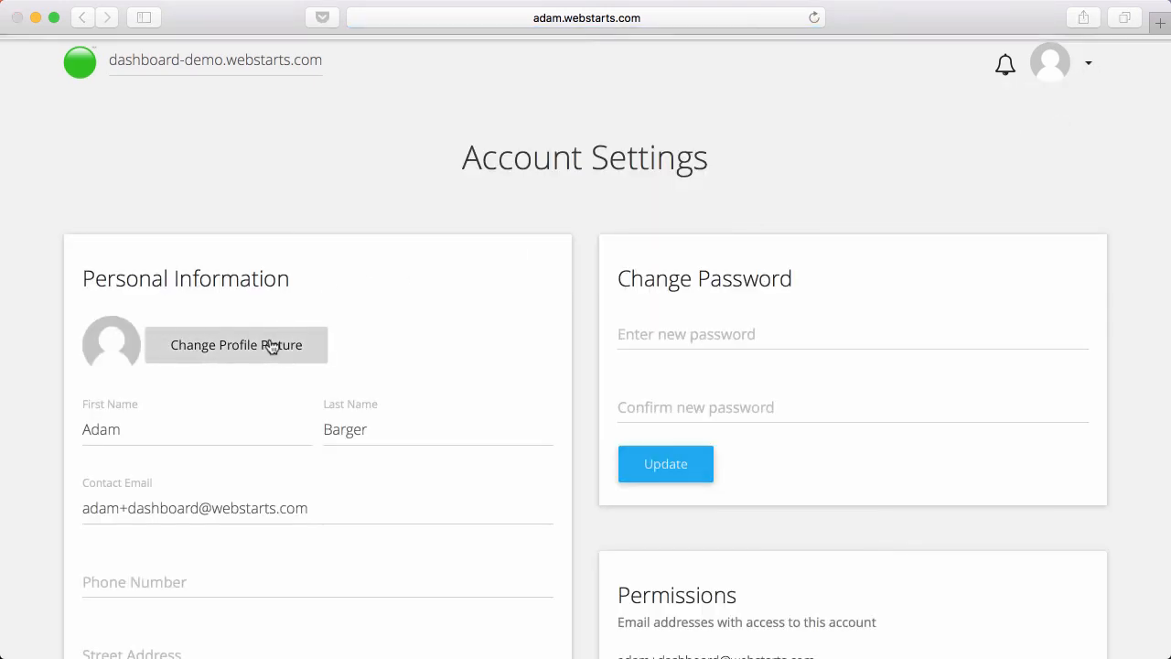
{"action": "scroll", "coordinate": [344, 403], "scroll_direction": "down", "scroll_amount": 20}
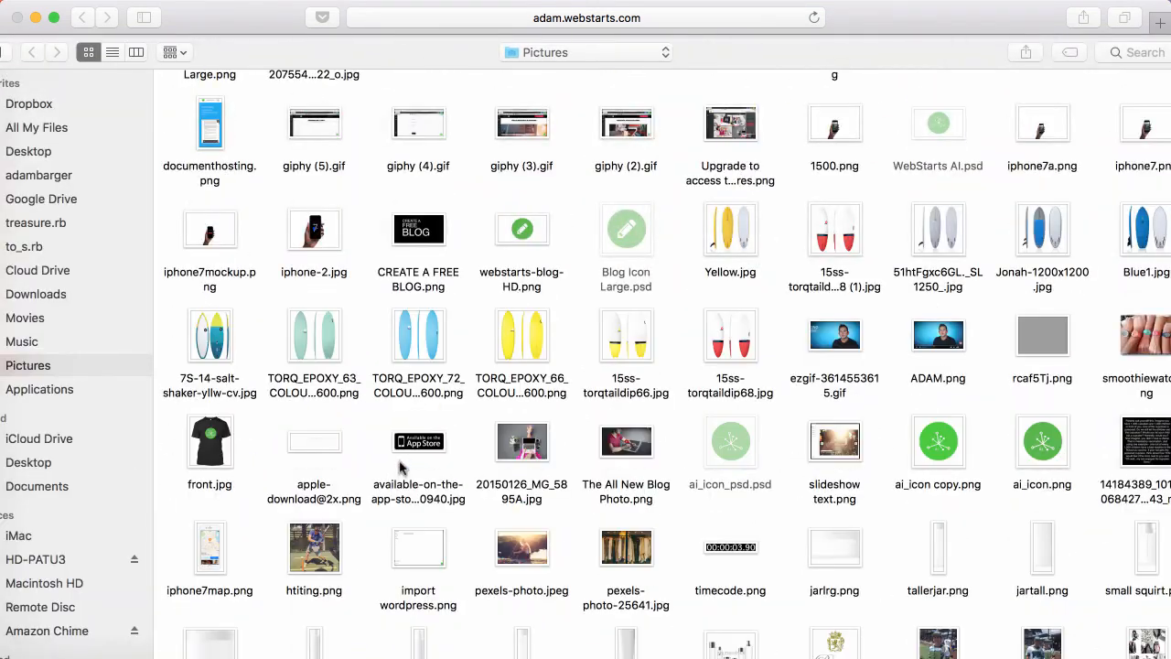
{"action": "scroll", "coordinate": [400, 468], "scroll_direction": "down", "scroll_amount": 20}
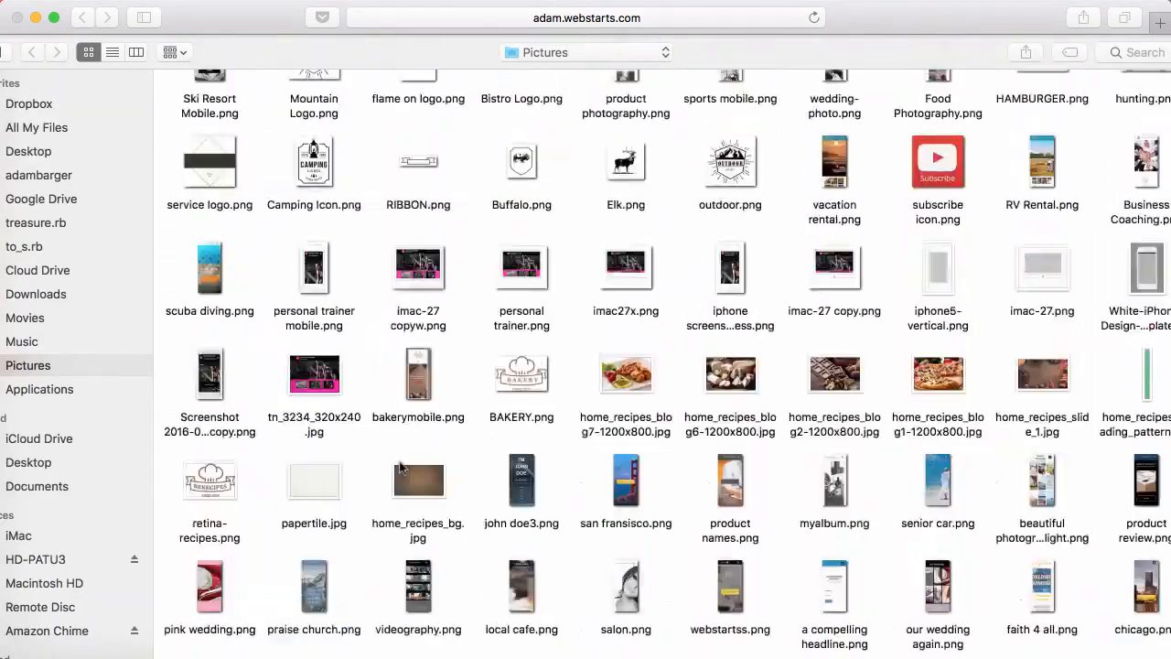
{"action": "scroll", "coordinate": [399, 468], "scroll_direction": "down", "scroll_amount": 20}
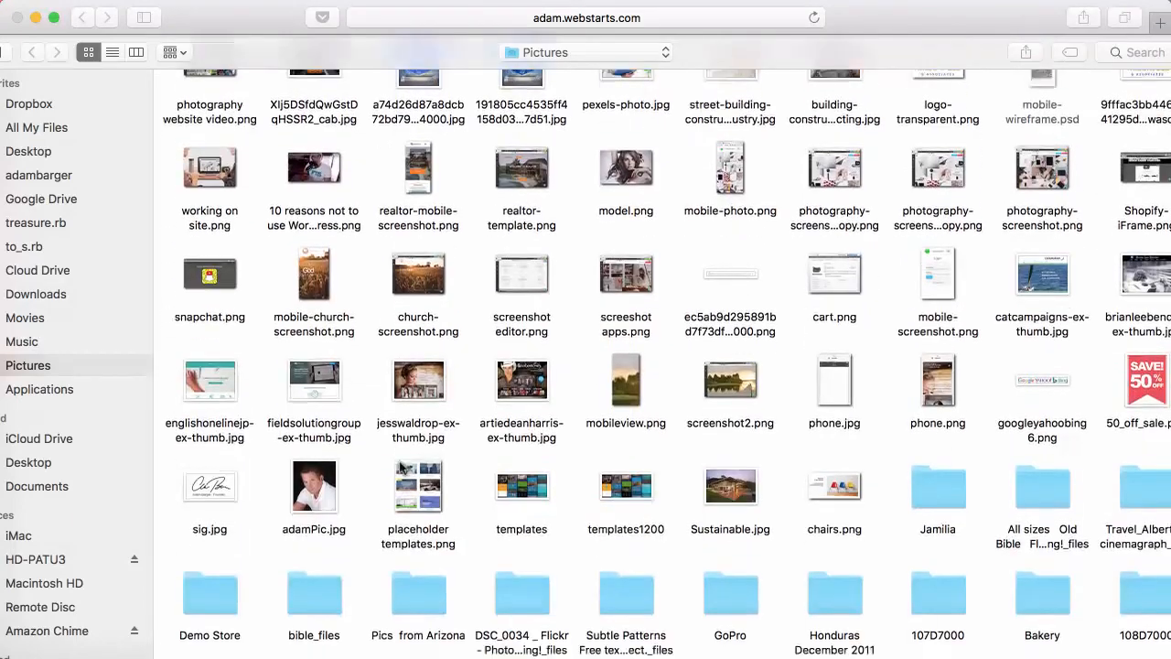
{"action": "key", "text": "Escape"}
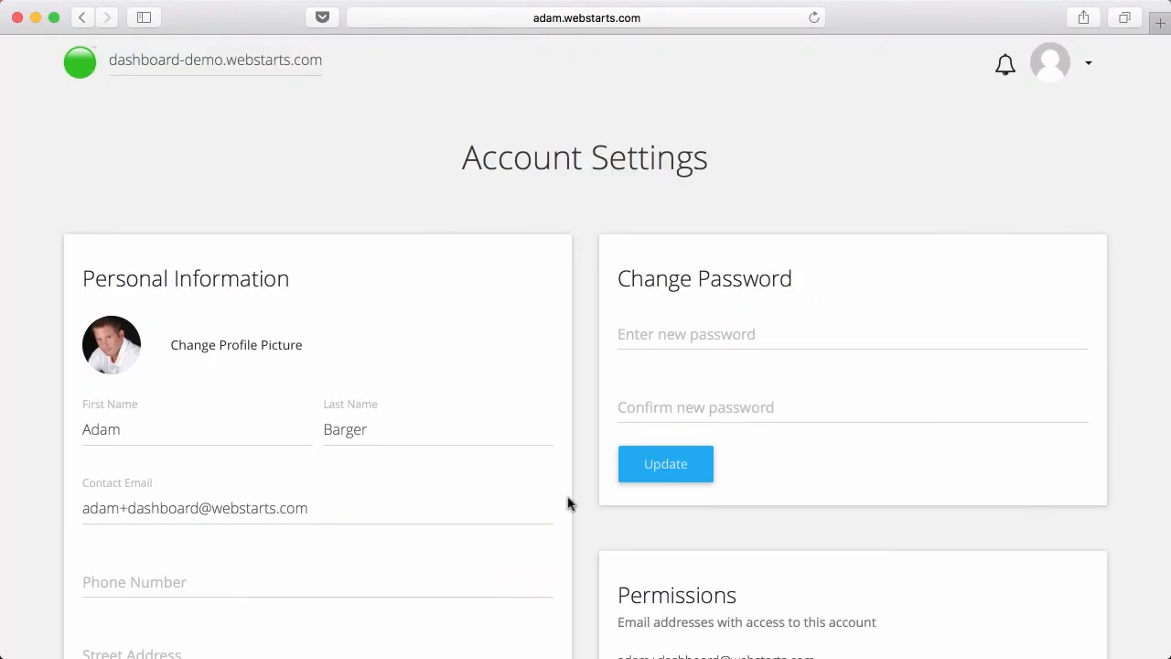
{"action": "scroll", "coordinate": [570, 502], "scroll_direction": "down", "scroll_amount": 5}
{"action": "left_click", "coordinate": [174, 566]}
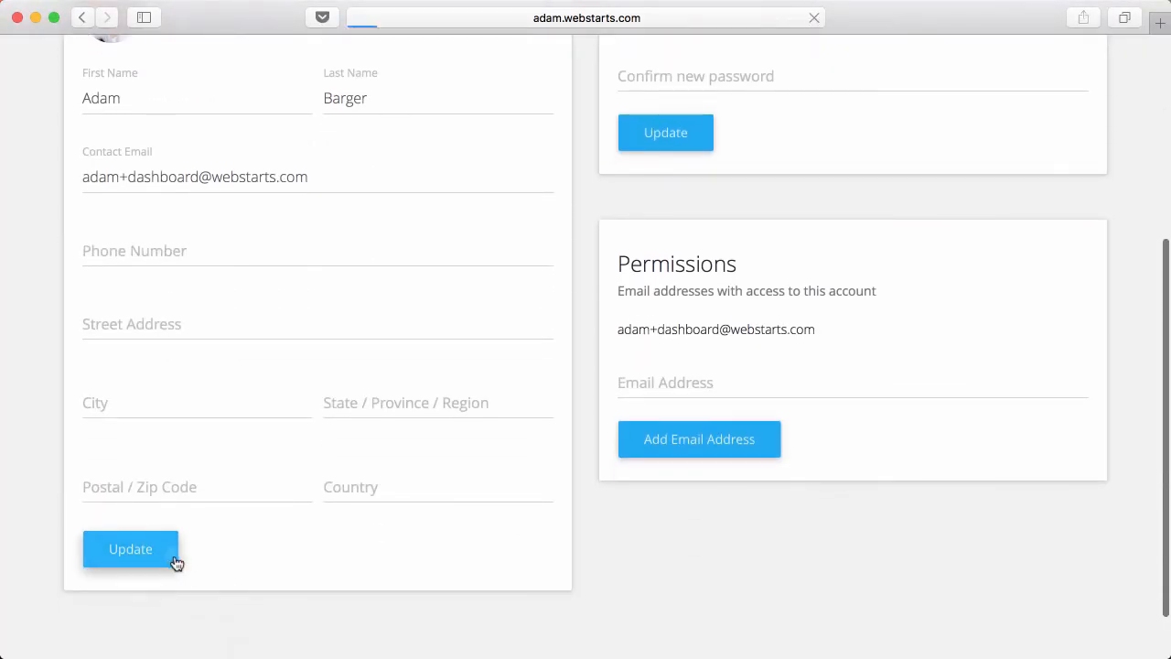